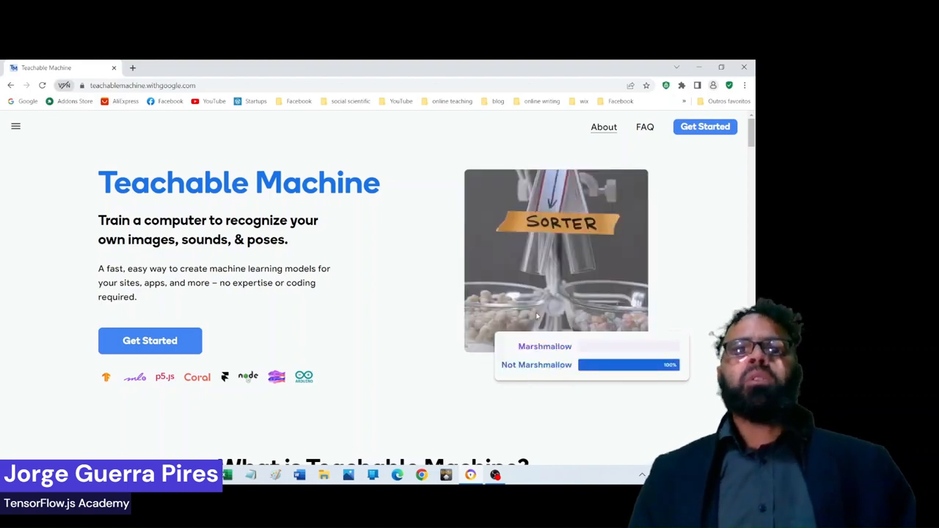
key("alt+Tab")
key("alt+Tab")
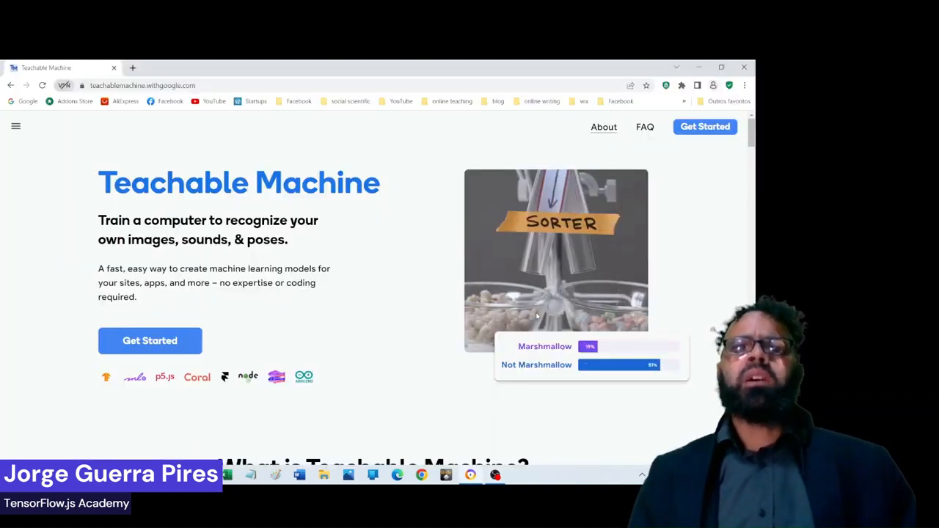
key("alt+Tab")
key("alt+Tab")
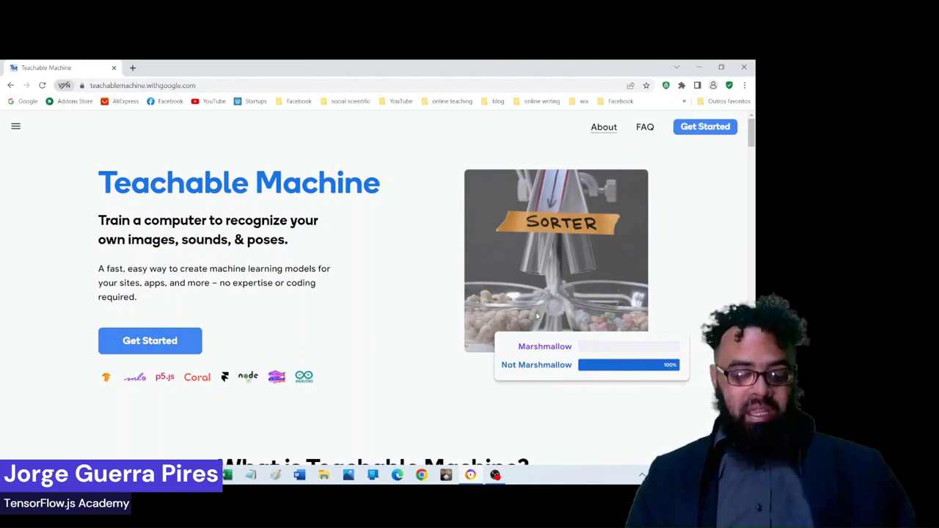
key("alt+Tab")
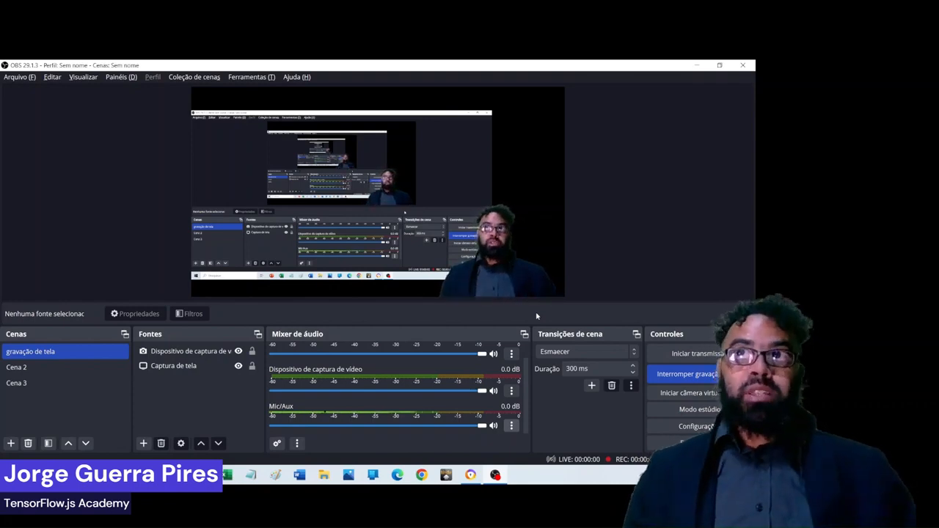
key("alt+Tab")
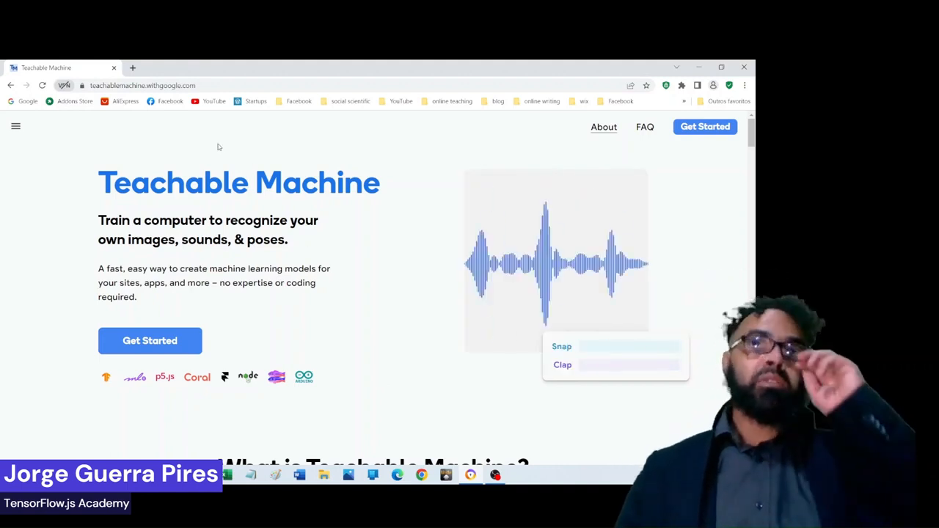
Step: Get started from the Teachable Machine home page and bring up the new project types
left_click(221, 87)
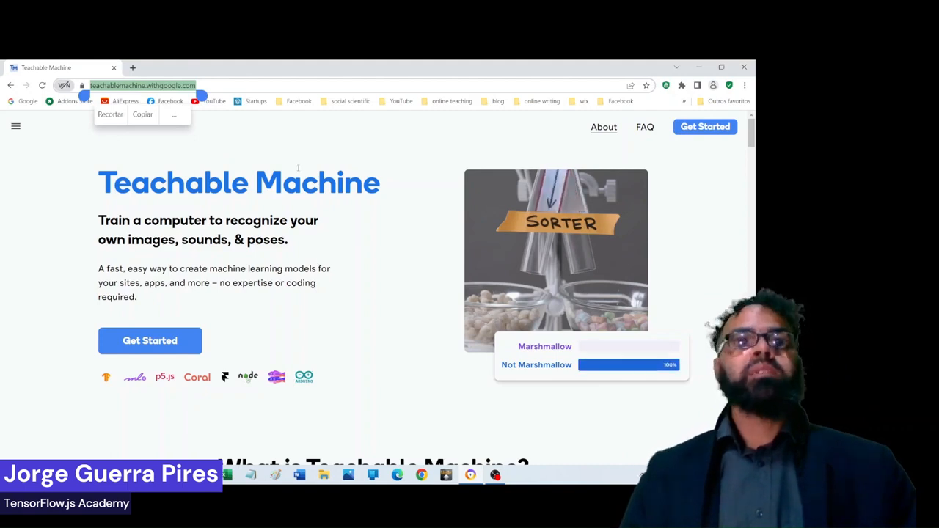
left_click(173, 338)
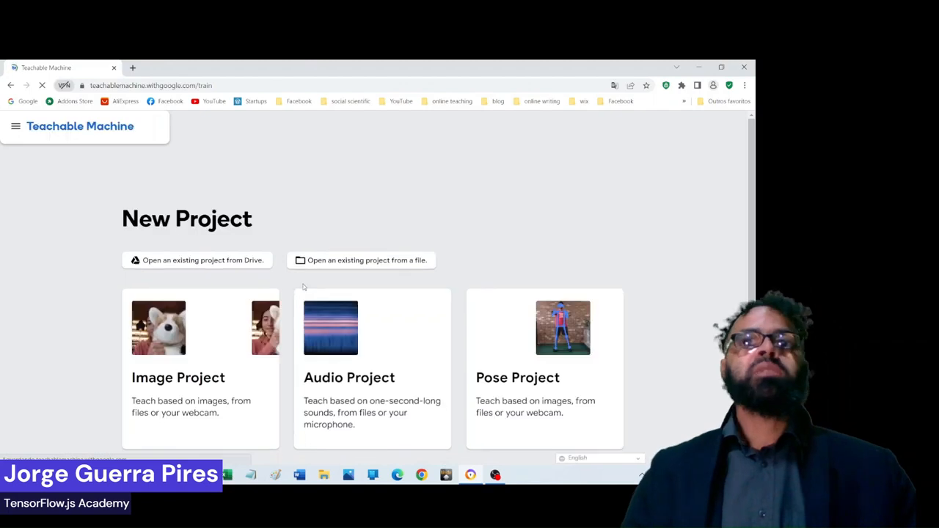
scroll(425, 330, "down", 2)
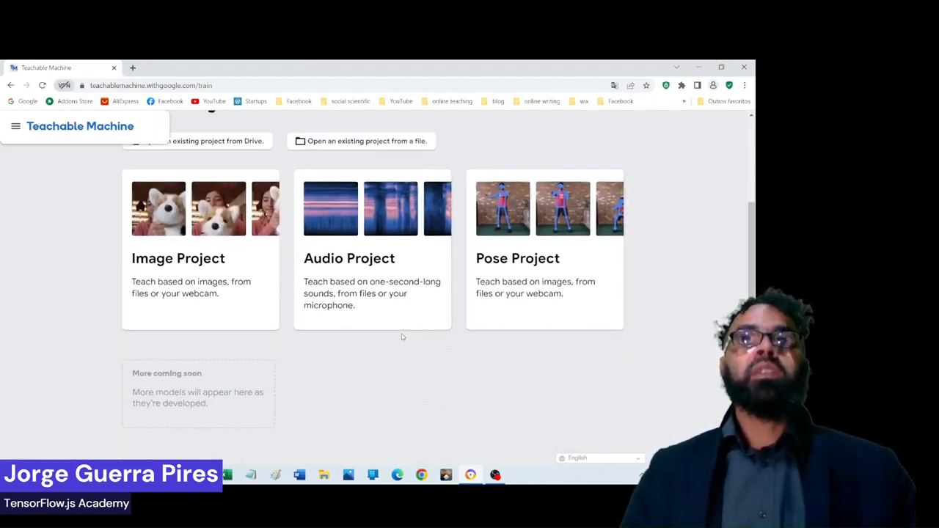
scroll(403, 330, "up", 1)
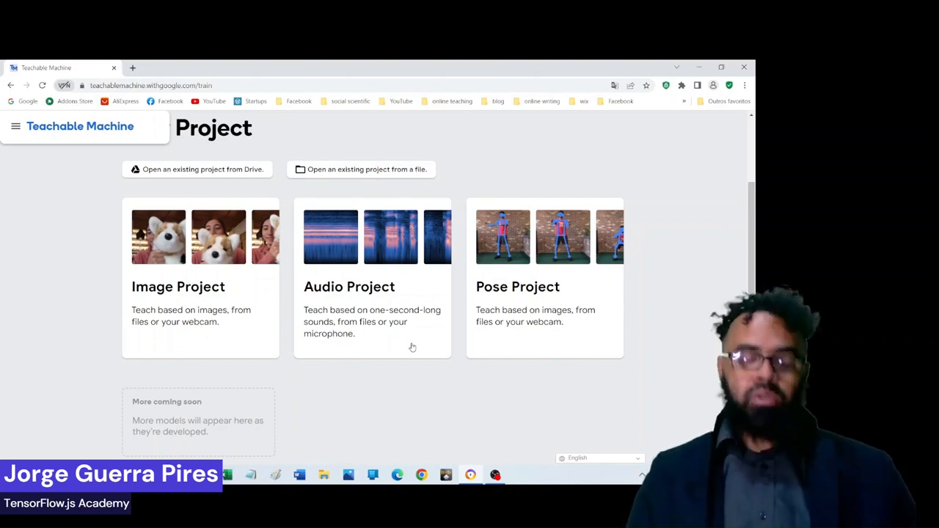
key("alt+Tab")
key("alt+Tab")
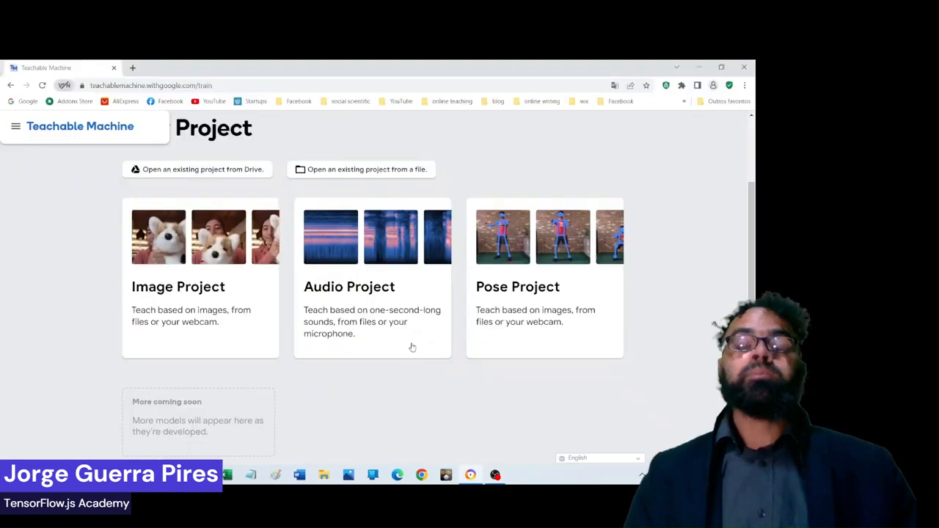
key("alt+Tab")
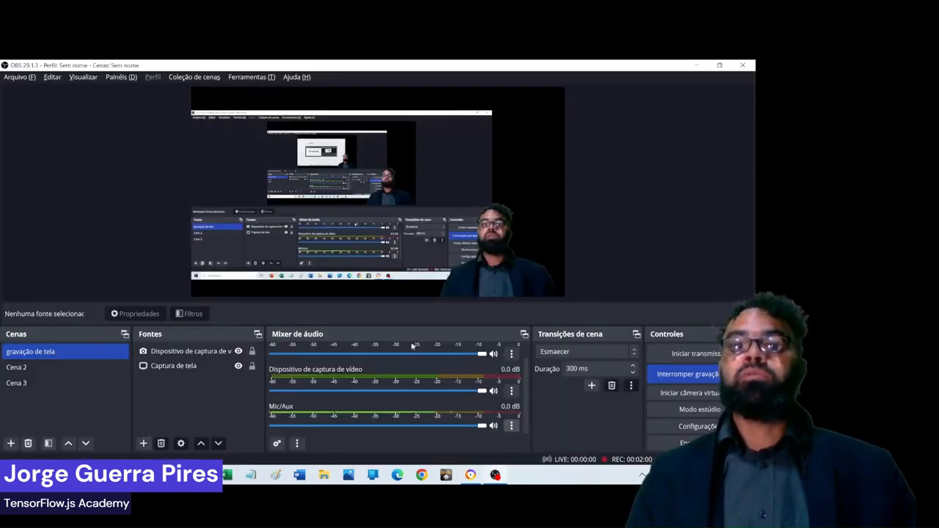
key("alt+Tab")
key("alt+Tab")
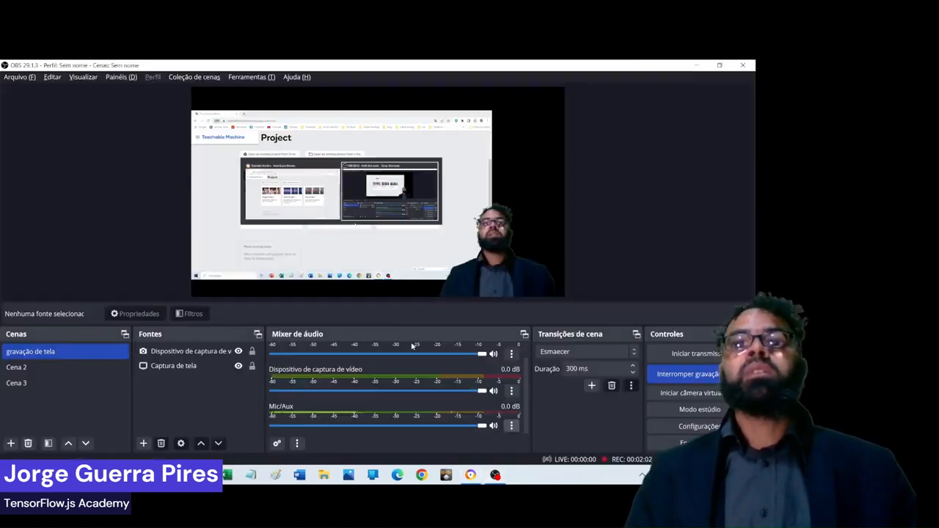
key("alt+Tab")
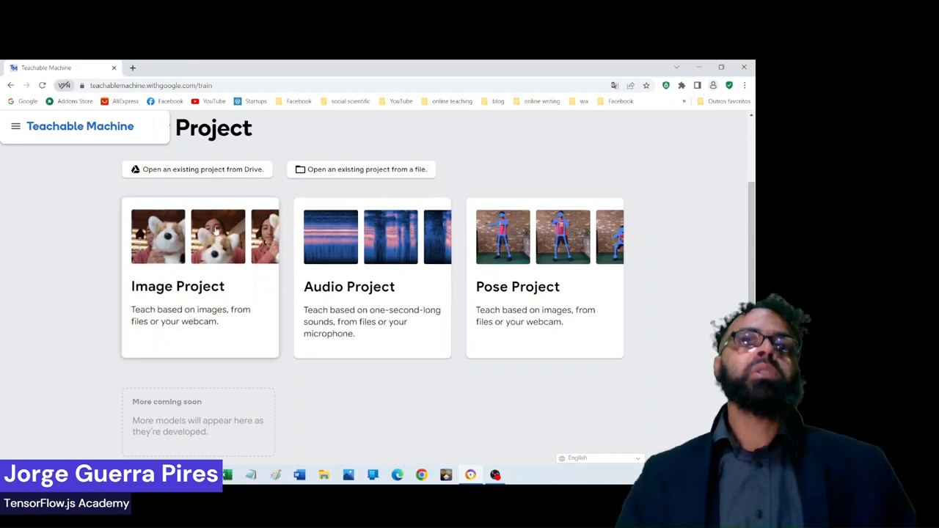
Step: Create a new image project using the Standard image model
left_click(209, 269)
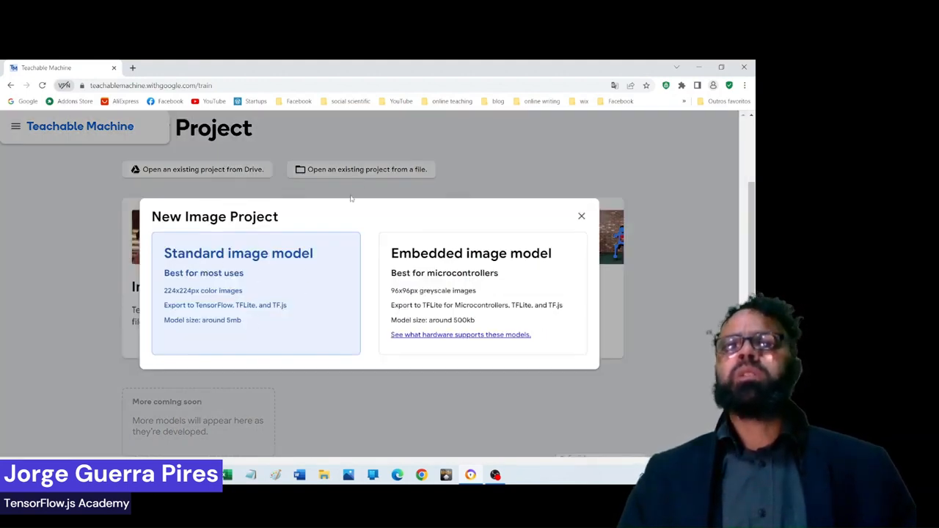
left_click(262, 305)
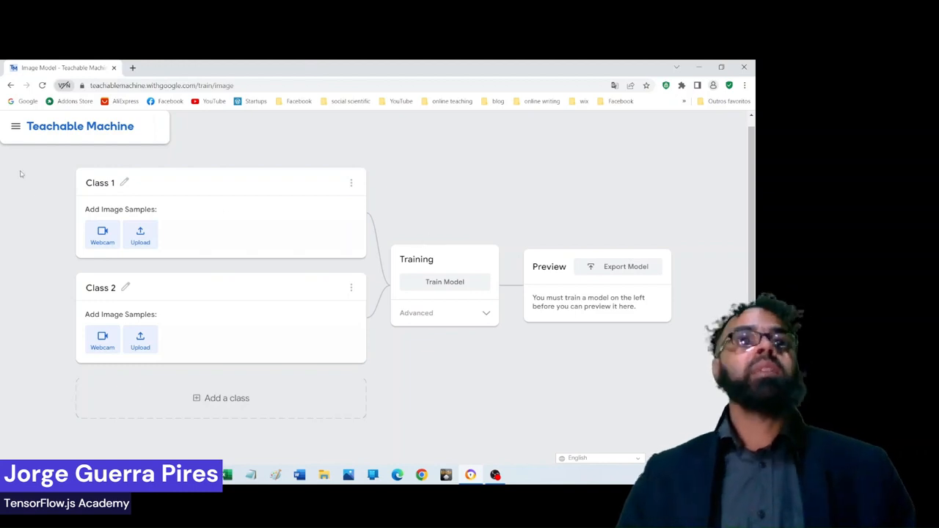
Step: Open the existing project file Sapos.tm from Google Drive
left_click(15, 126)
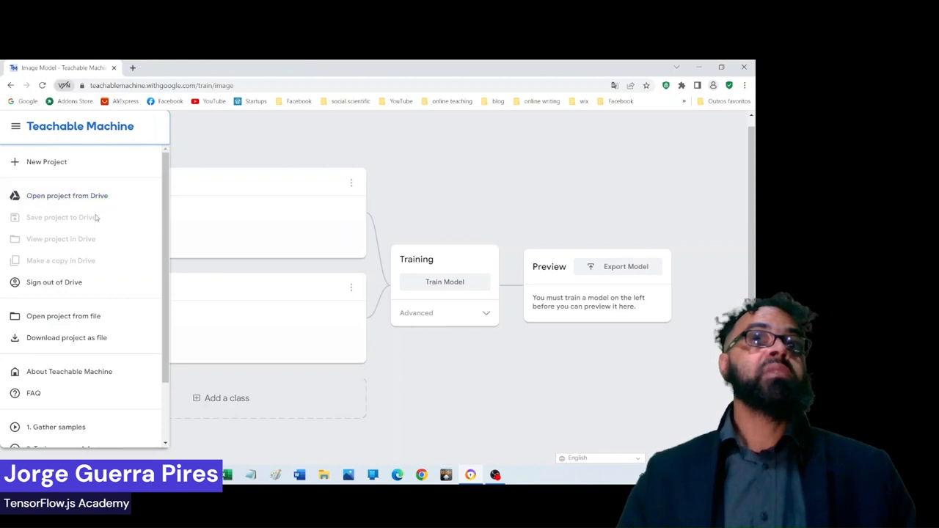
left_click(104, 198)
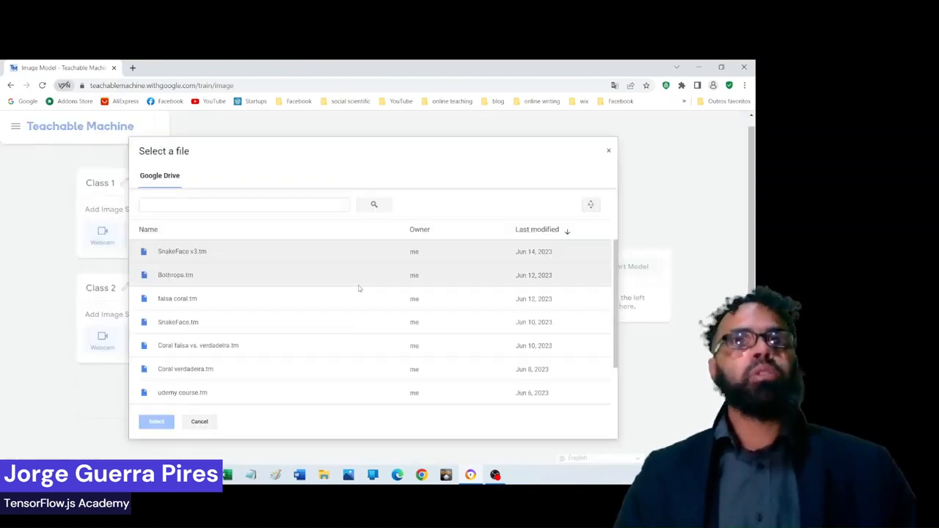
scroll(257, 300, "down", 2)
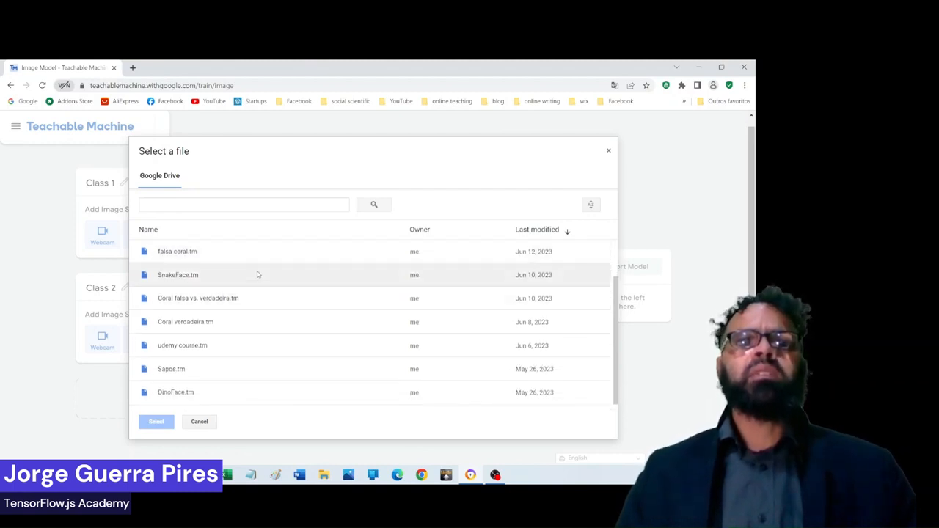
left_click(195, 373)
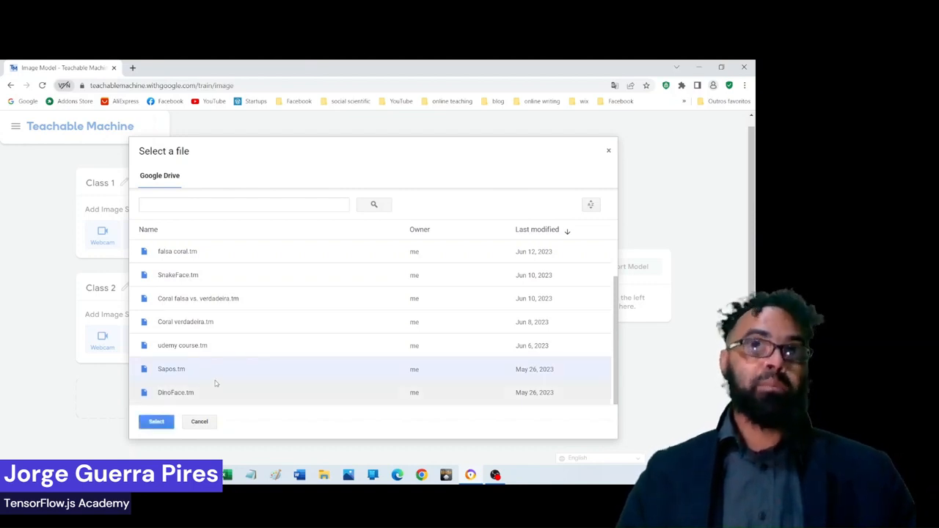
key("alt+Tab")
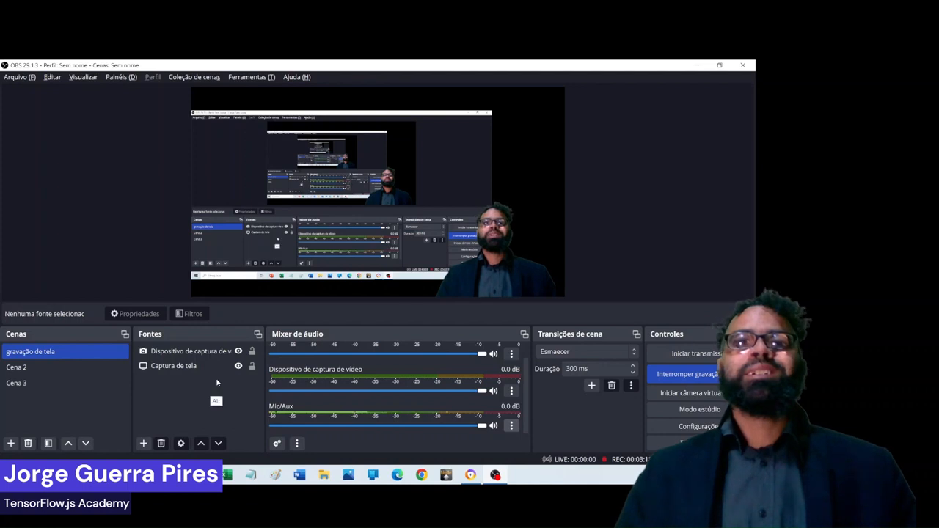
key("alt+Tab")
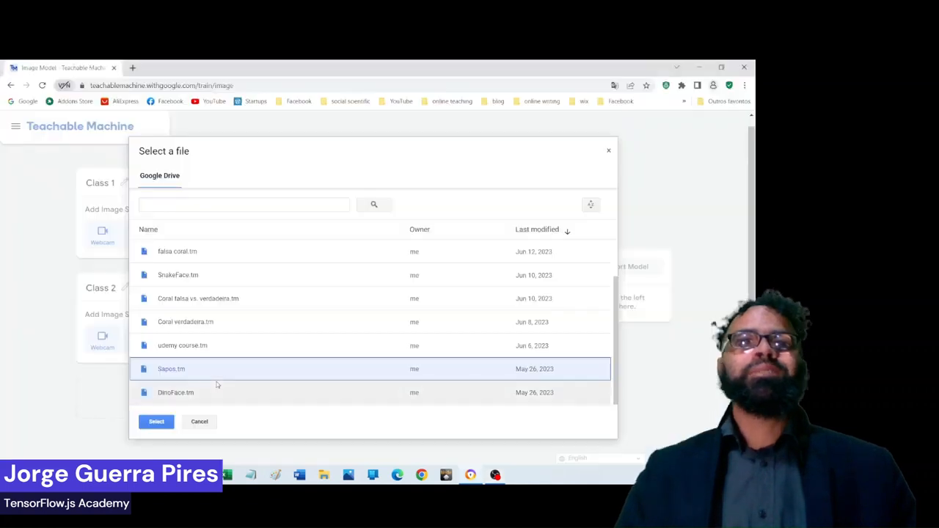
left_click(156, 422)
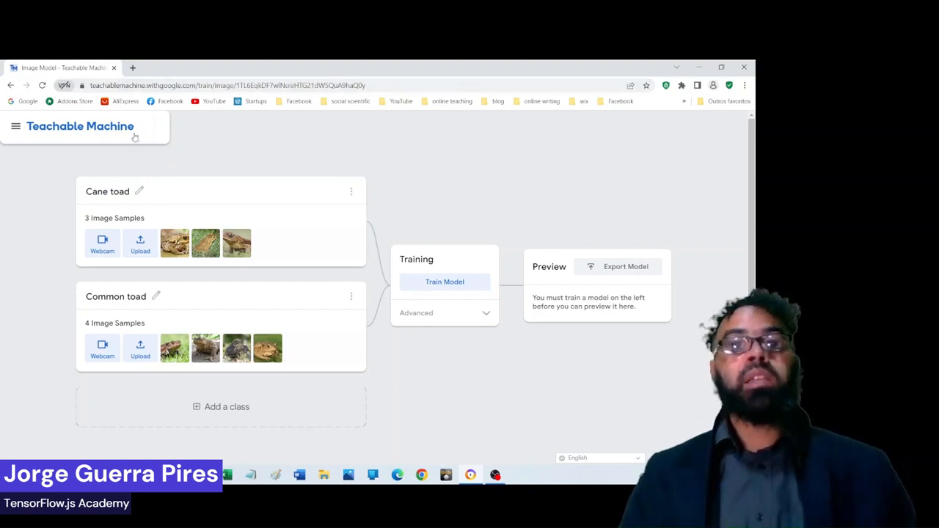
key("alt+Tab")
key("alt+Tab")
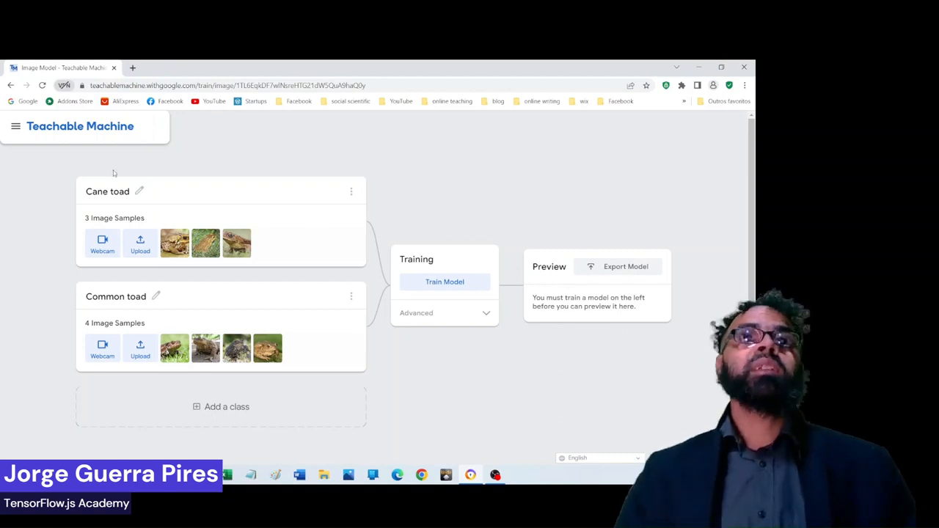
Step: Copy the class name "Cane toad" from the project and search Google for it in a new tab, showing image results
left_click(133, 67)
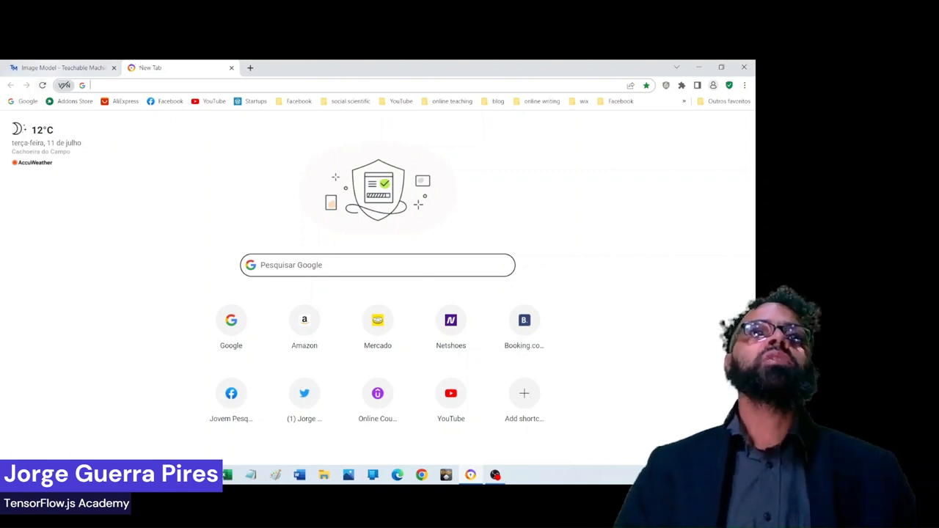
left_click(53, 69)
left_click(130, 192)
key("ctrl+c")
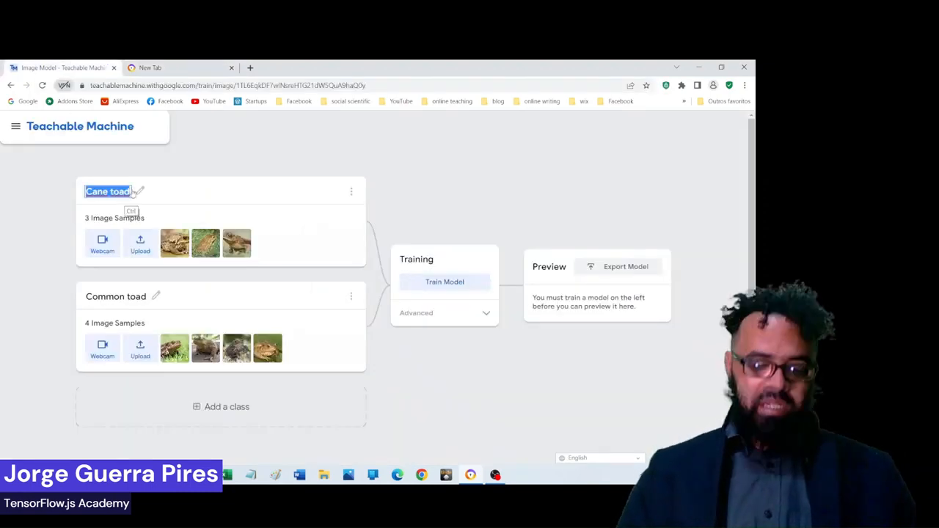
left_click(150, 69)
key("ctrl+v")
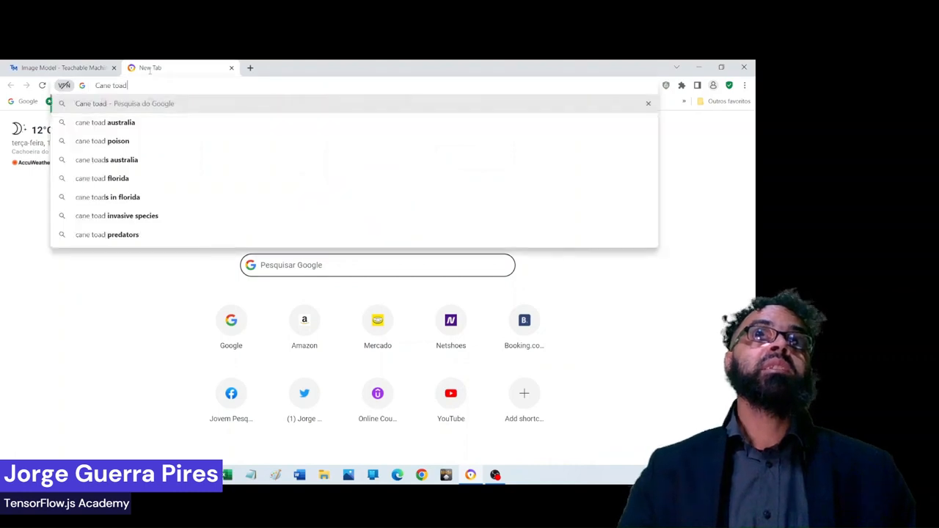
key("Return")
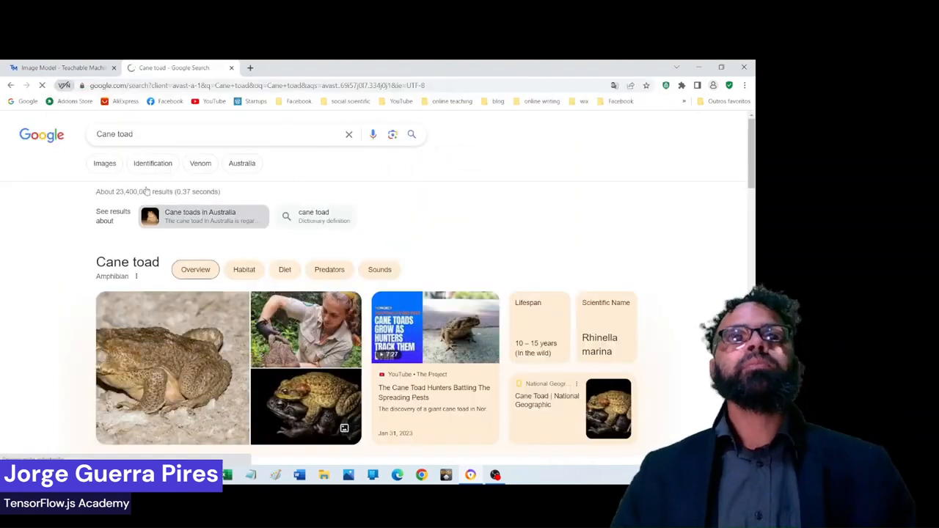
left_click(121, 161)
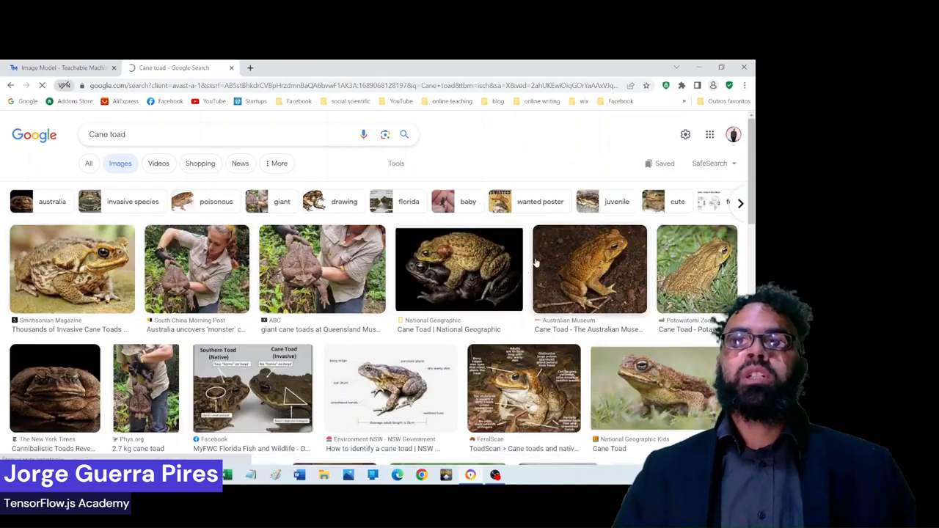
Step: Examine the Cane toad image results for the species' appearance and variety of photos
scroll(522, 276, "down", 3)
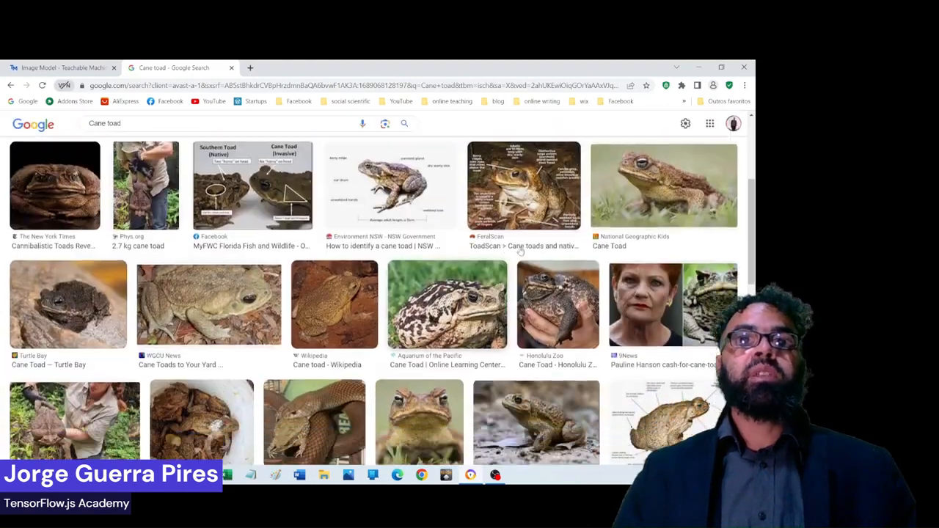
scroll(519, 251, "down", 3)
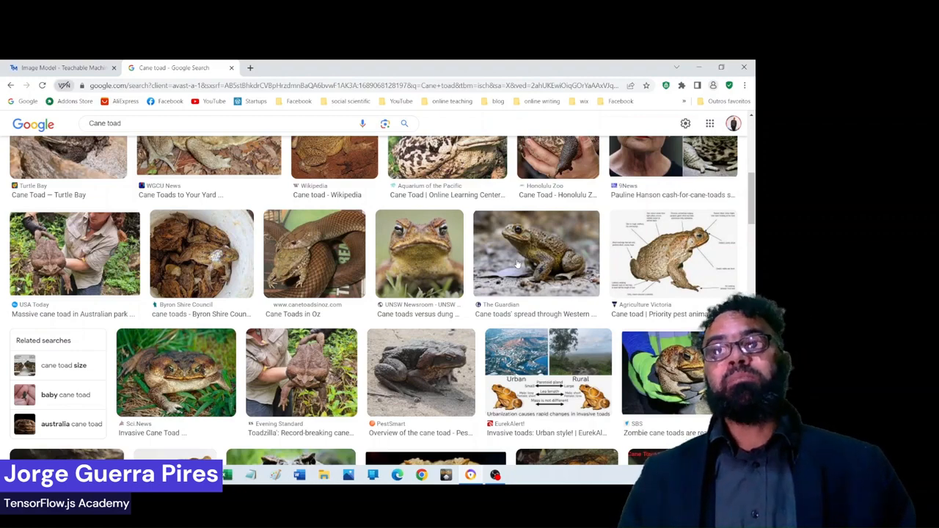
key("alt+Tab")
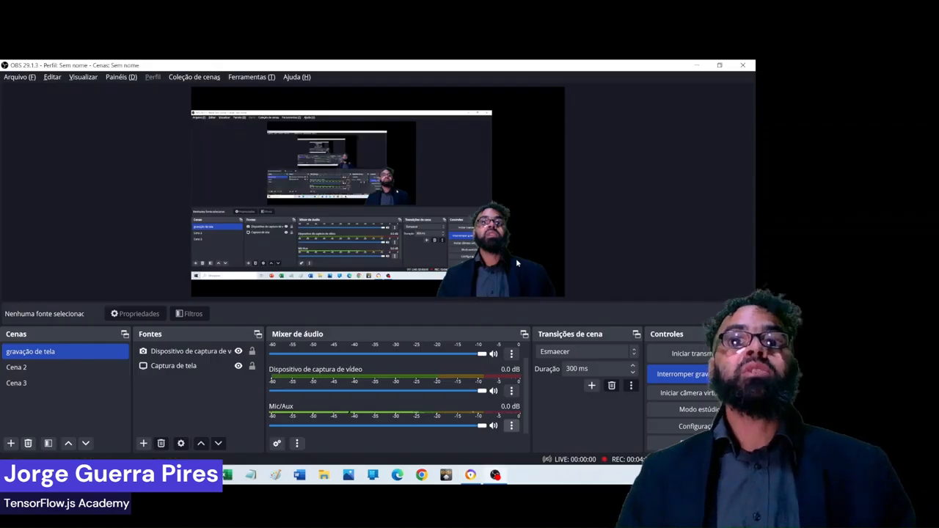
key("alt+Tab")
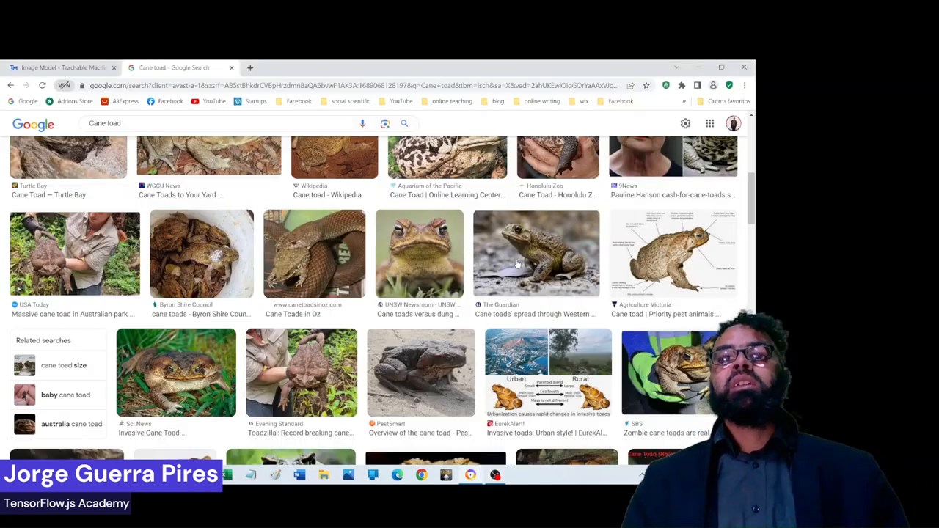
key("alt+Tab")
key("alt+Tab")
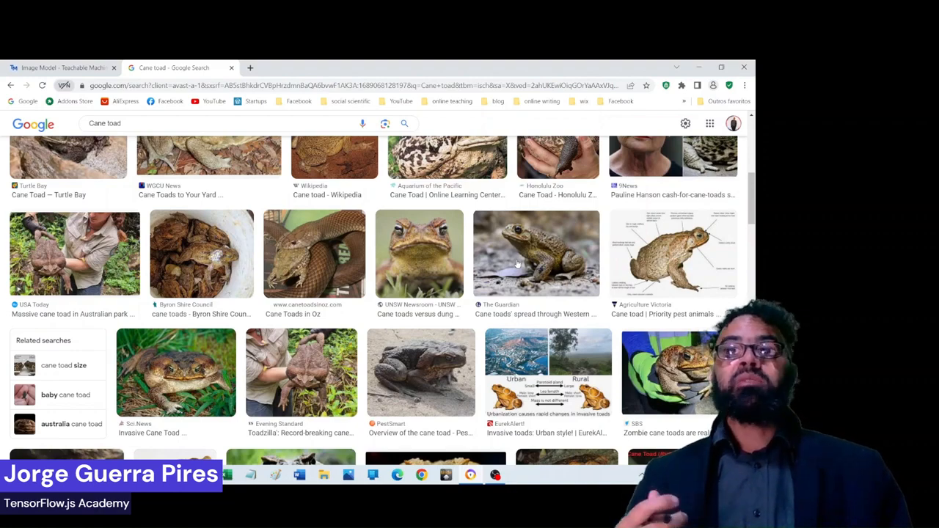
scroll(385, 332, "down", 6)
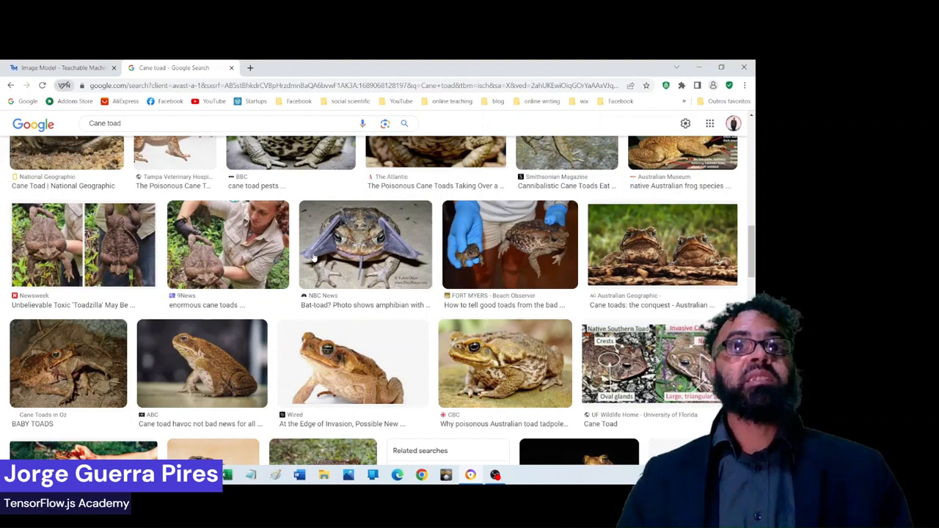
scroll(410, 218, "up", 8)
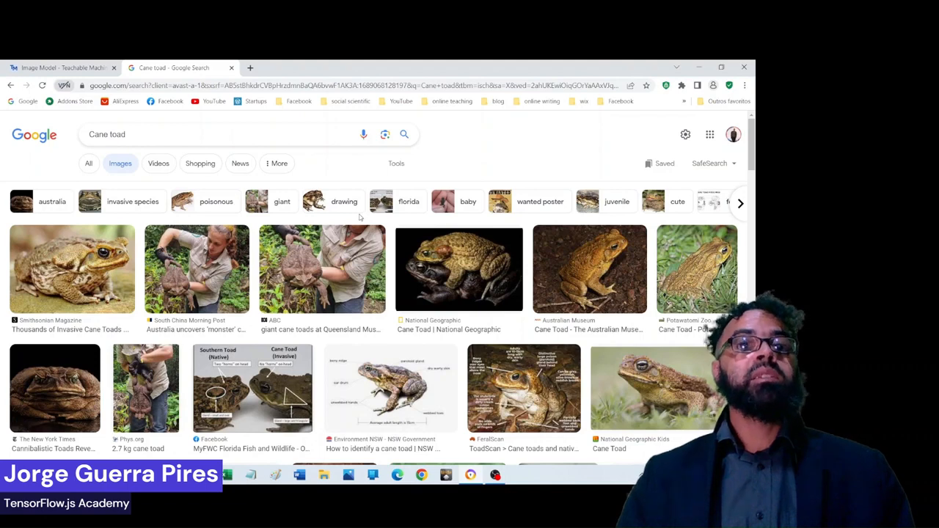
Step: Open the bookmarked bioRxiv preprint "SnakeFace: a transfer learning based app for snake classification" in a new tab
left_click(250, 67)
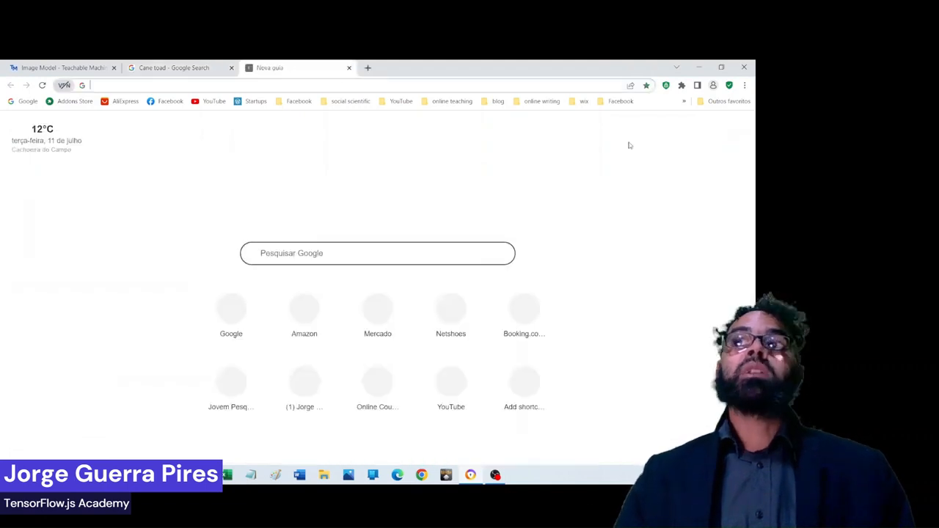
left_click(684, 101)
scroll(589, 300, "down", 5)
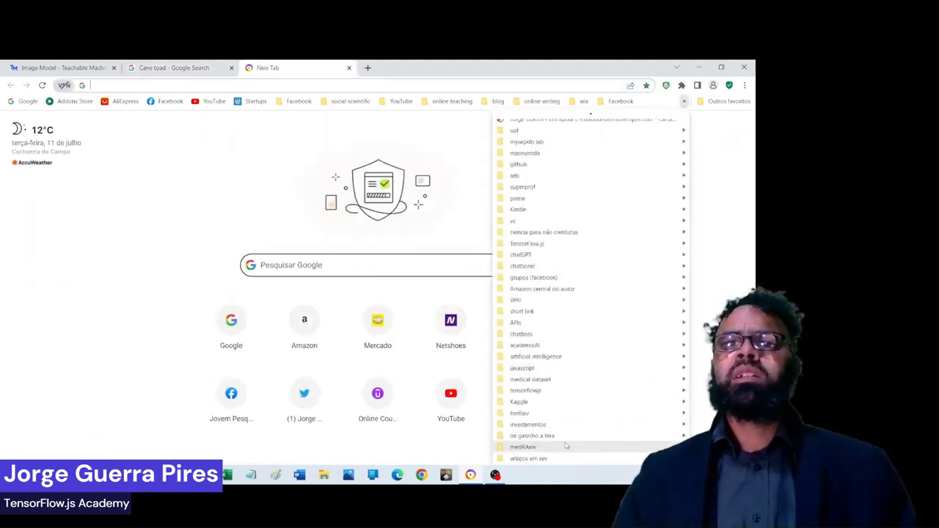
mouse_move(549, 414)
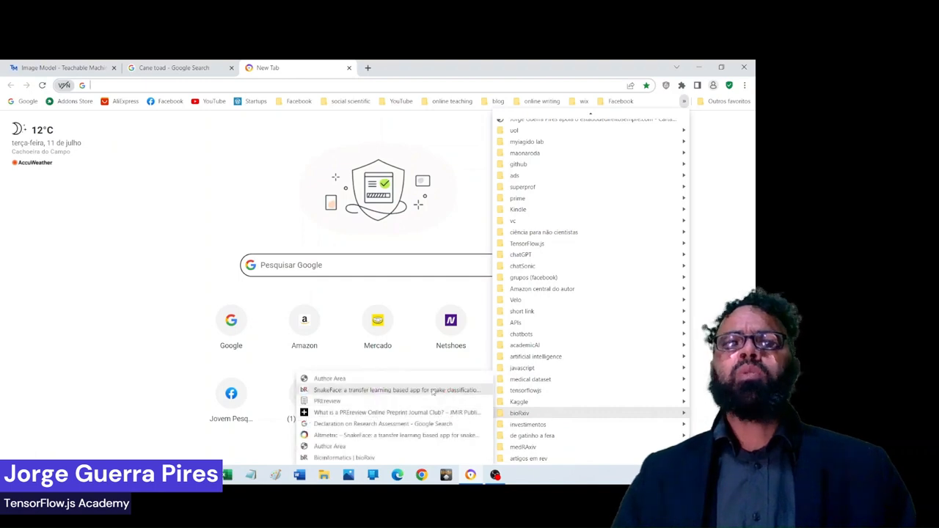
left_click(432, 390)
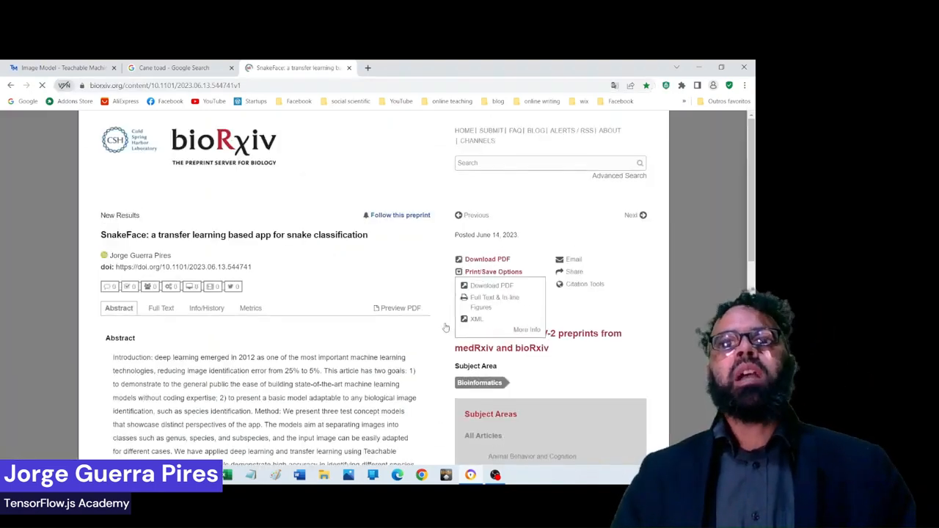
Step: Skim the SnakeFace preprint's abstract page and open the article's full text
scroll(442, 321, "down", 1)
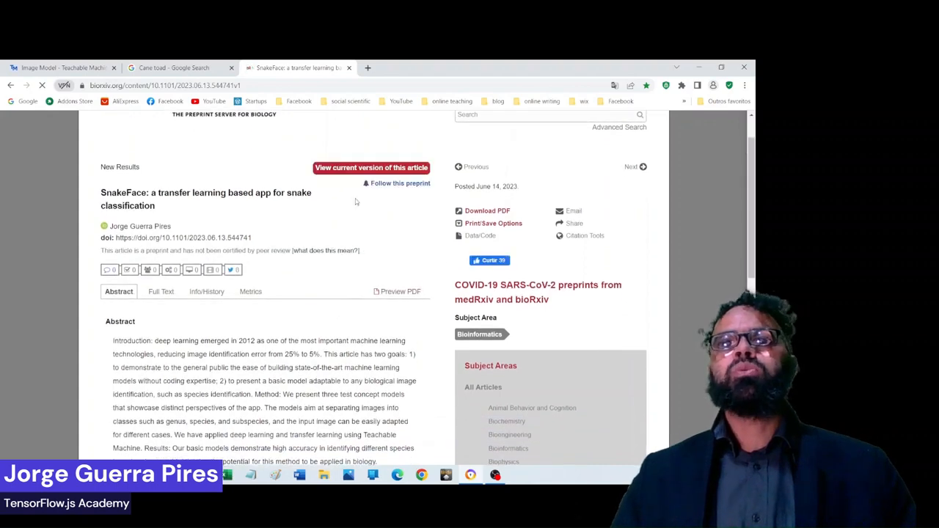
scroll(342, 296, "down", 2)
scroll(358, 296, "up", 3)
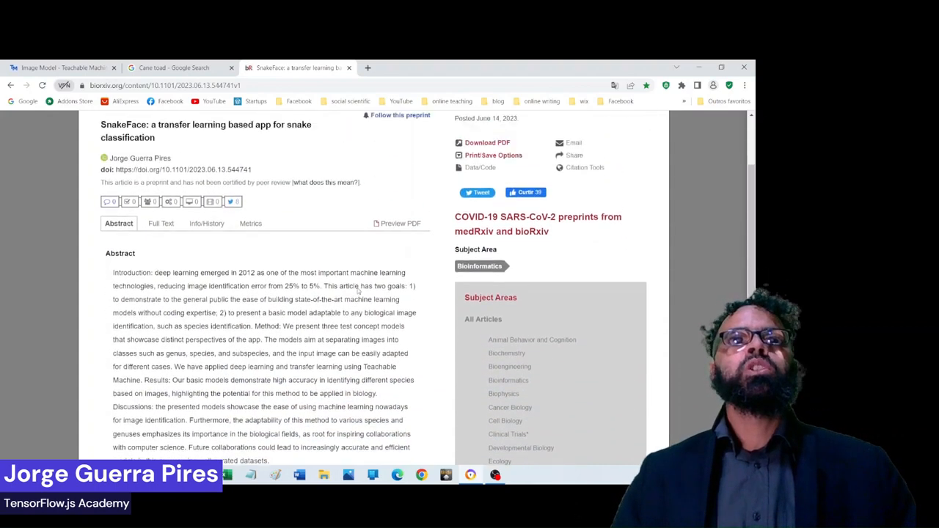
scroll(355, 304, "down", 10)
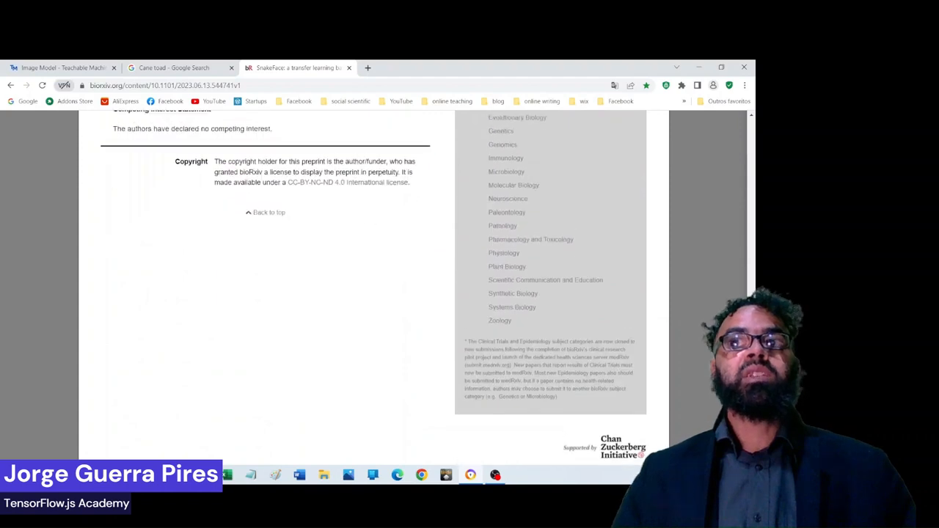
scroll(354, 304, "up", 12)
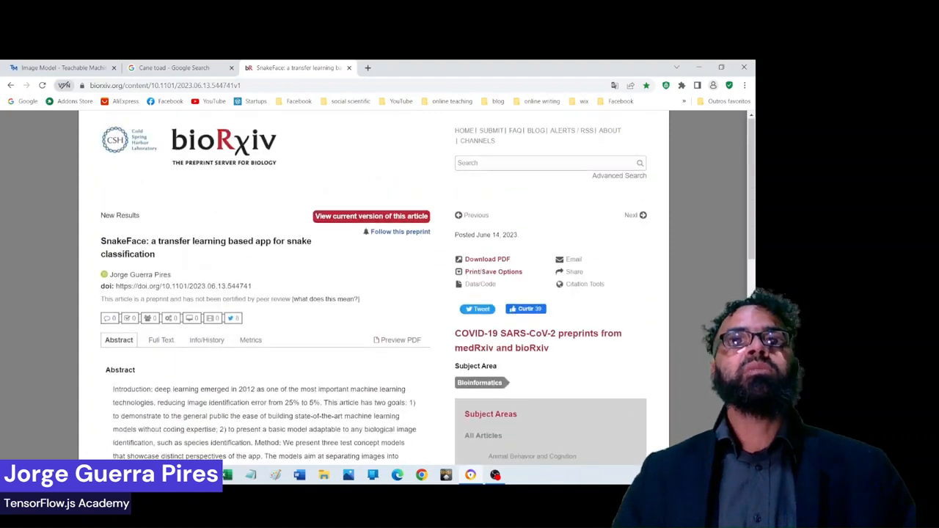
left_click(171, 339)
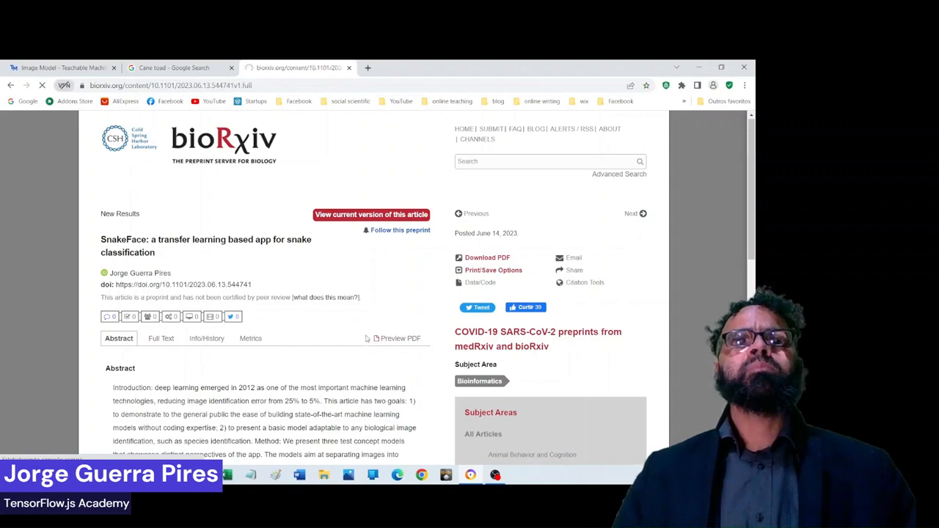
Step: Examine the article's introduction and Methods sections for how the dataset was collected and the models were trained
scroll(341, 300, "down", 5)
scroll(341, 300, "down", 10)
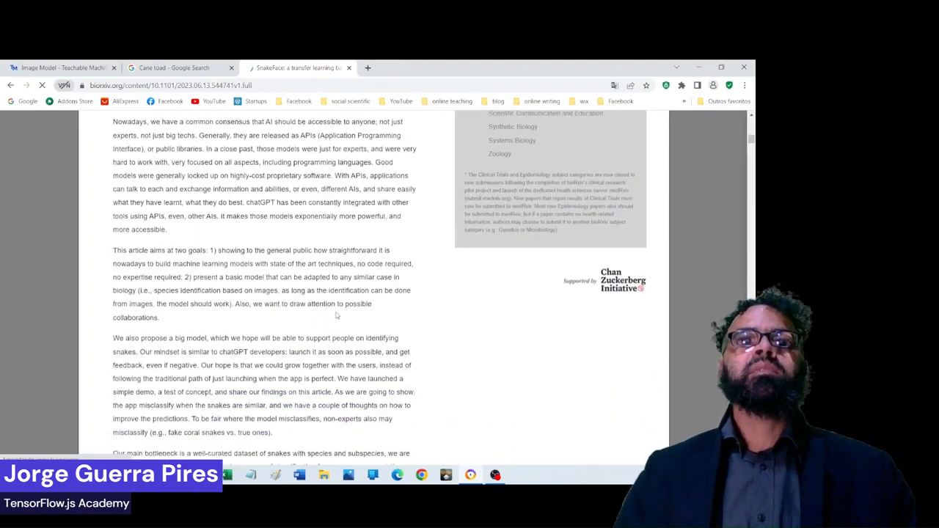
scroll(341, 278, "down", 5)
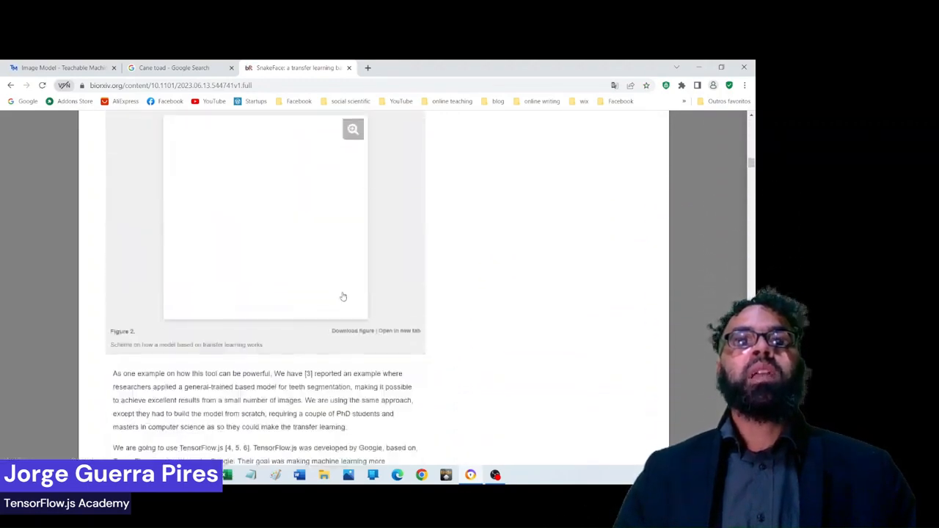
scroll(340, 310, "down", 10)
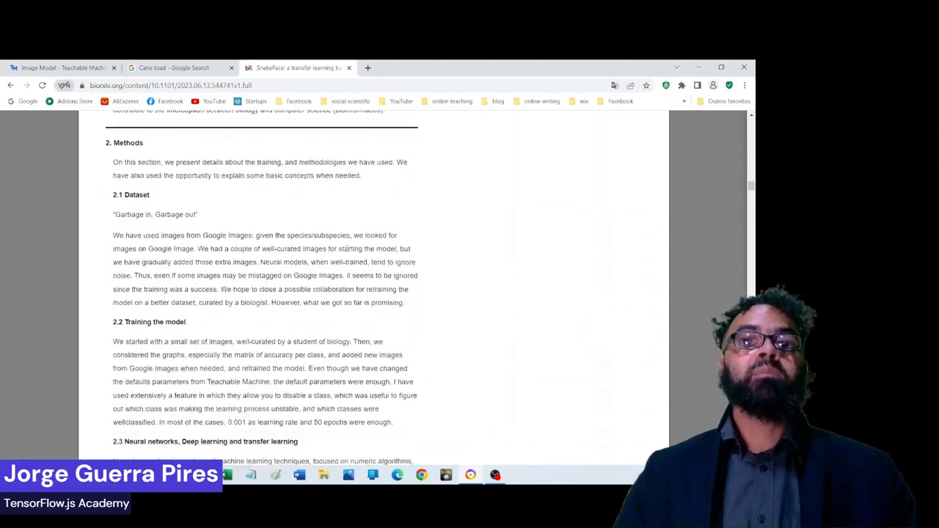
scroll(349, 382, "up", 5)
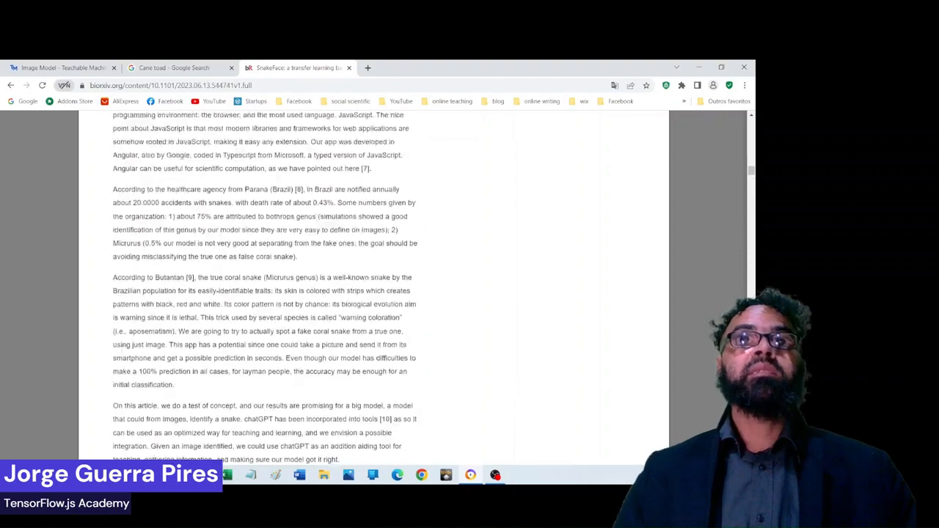
scroll(342, 294, "down", 15)
scroll(342, 279, "down", 20)
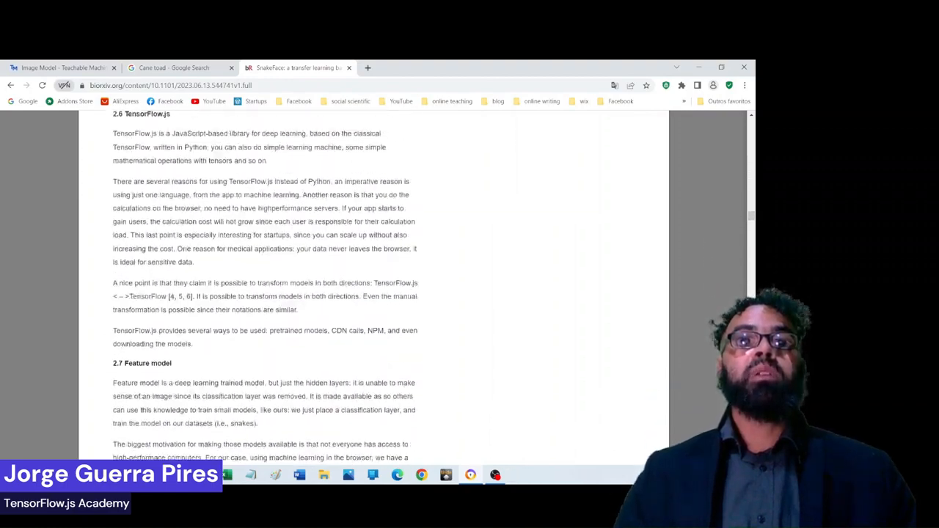
scroll(344, 307, "down", 8)
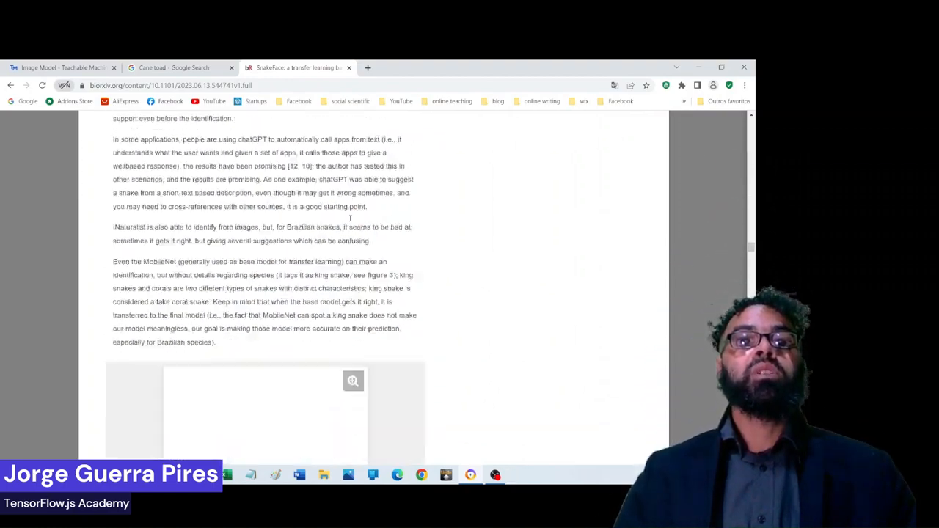
Step: Examine the snake photos, confusion matrix, accuracy curve and test images presented for model 1
scroll(343, 276, "up", 3)
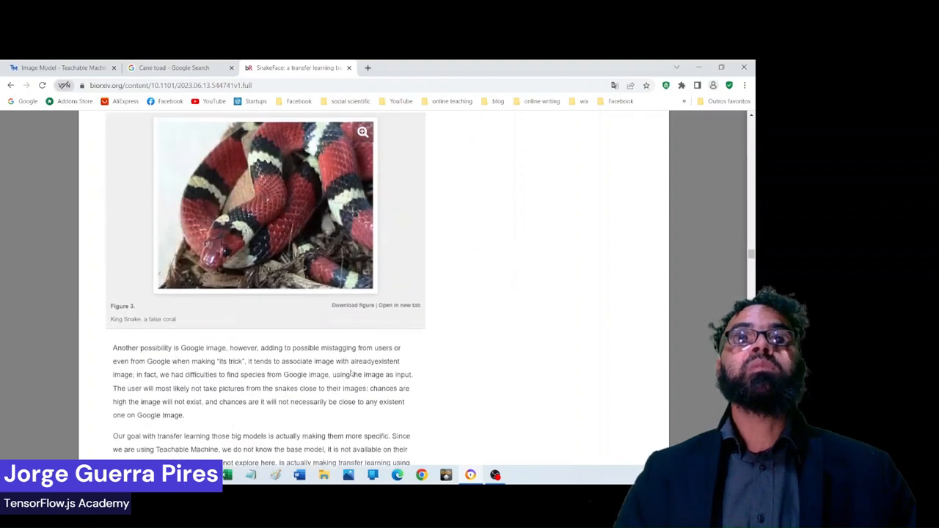
scroll(342, 272, "down", 10)
scroll(342, 270, "down", 2)
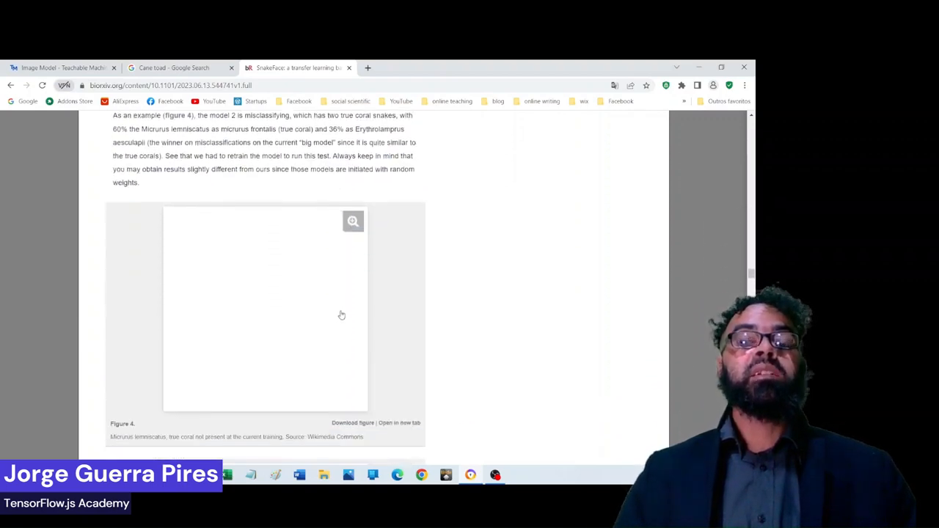
scroll(382, 288, "down", 1)
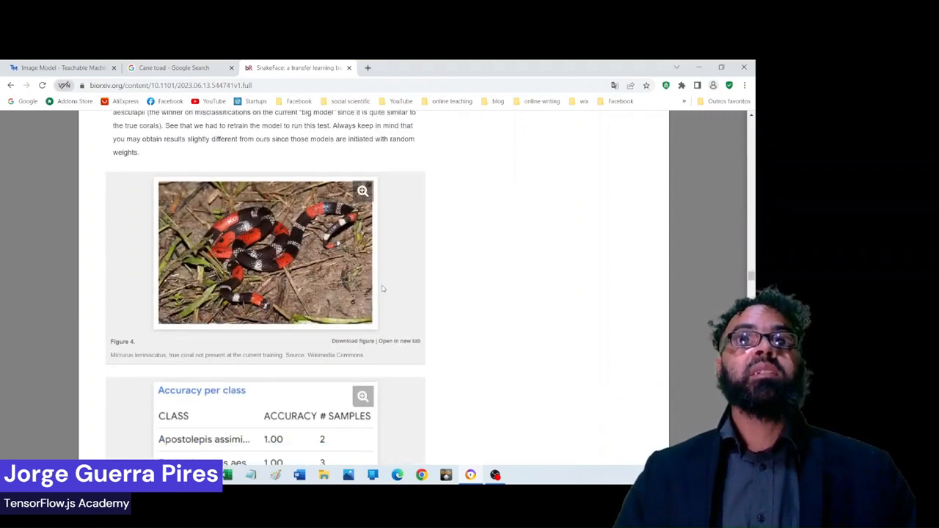
scroll(363, 250, "down", 10)
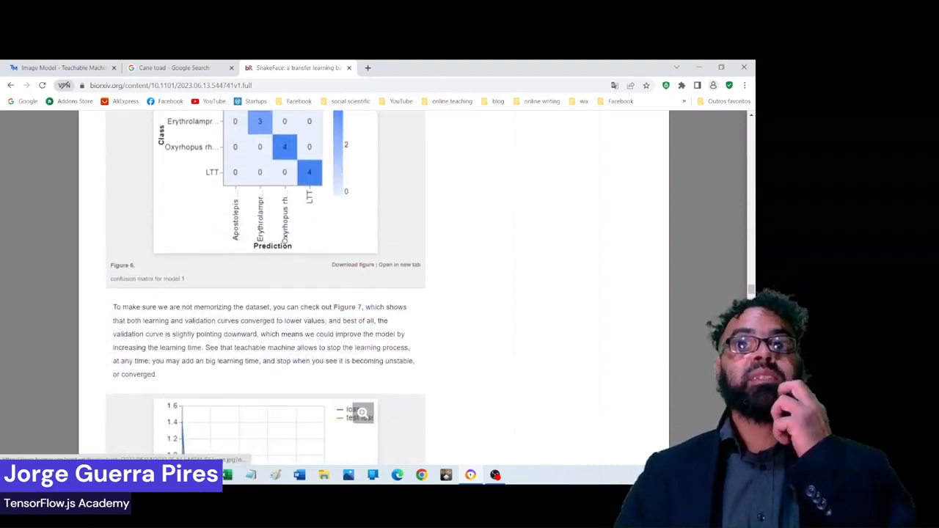
scroll(363, 250, "down", 8)
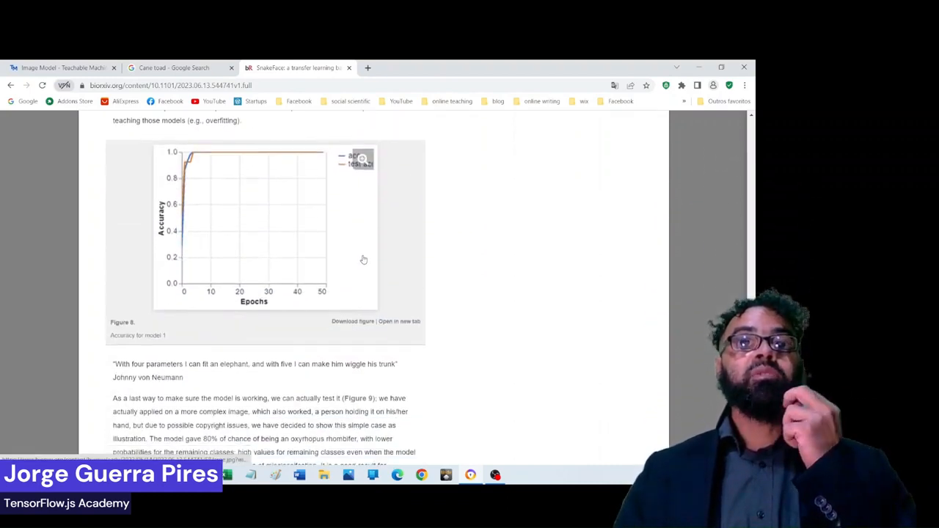
scroll(362, 260, "down", 10)
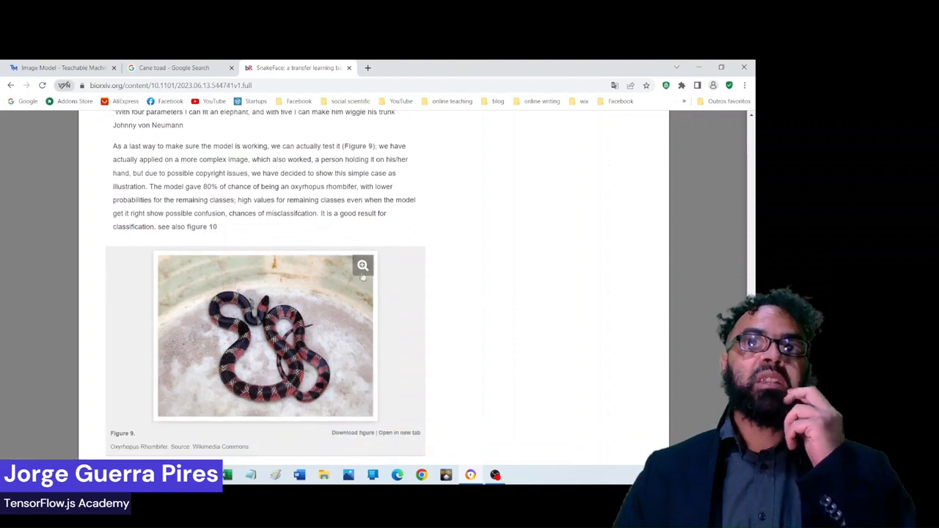
scroll(365, 242, "down", 2)
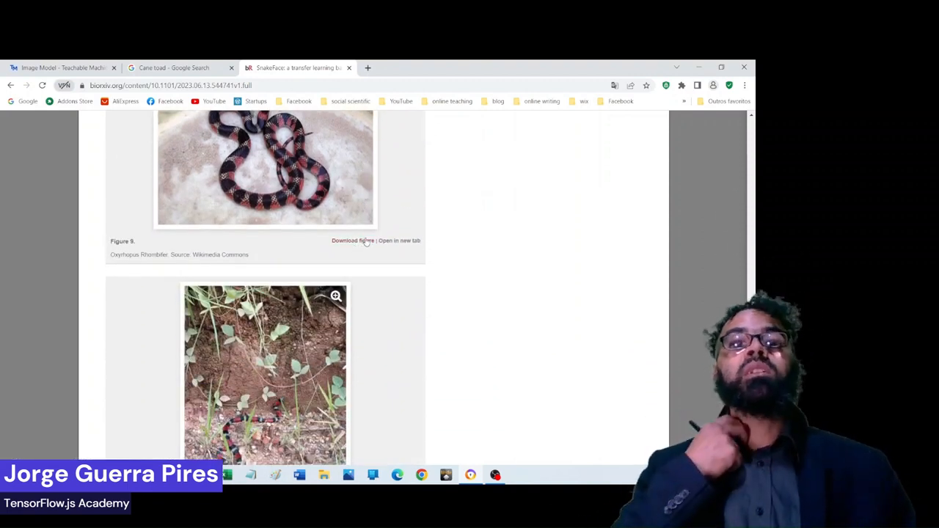
key("alt+Tab")
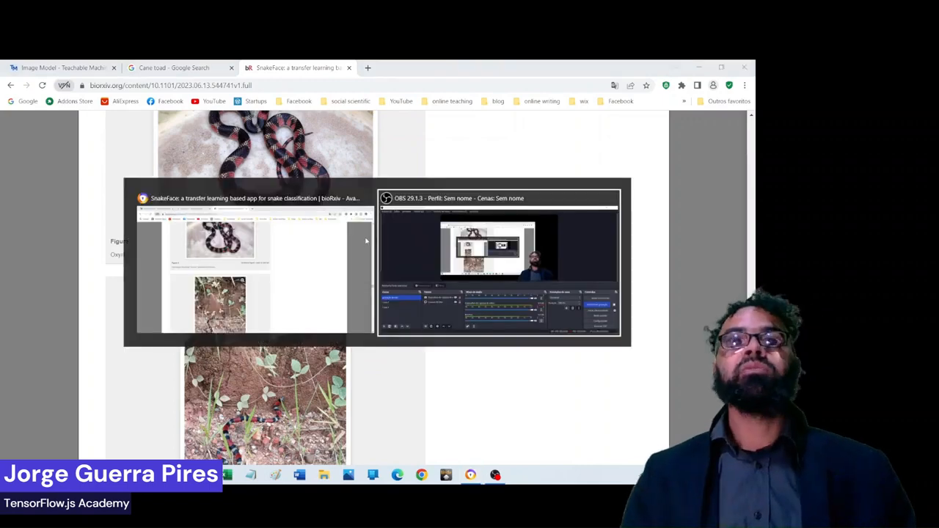
key("alt+Tab")
key("alt+Tab")
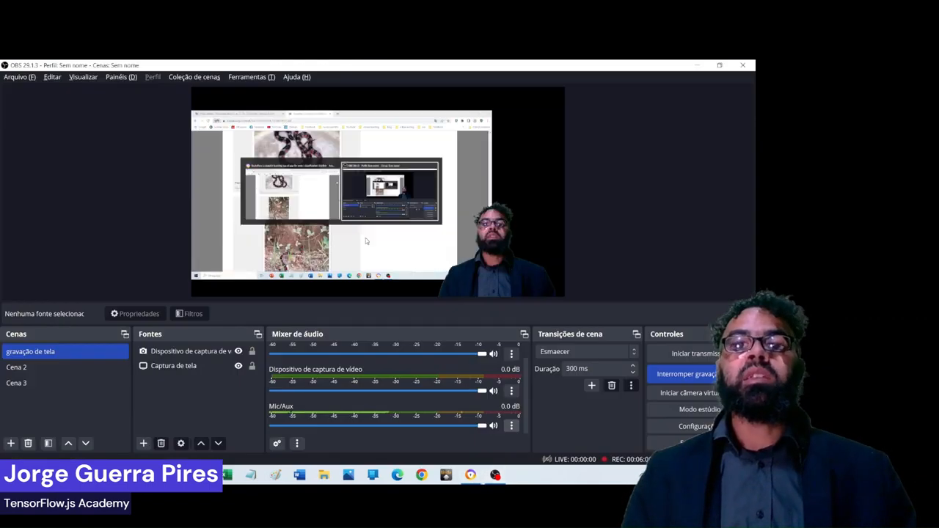
key("alt+Tab")
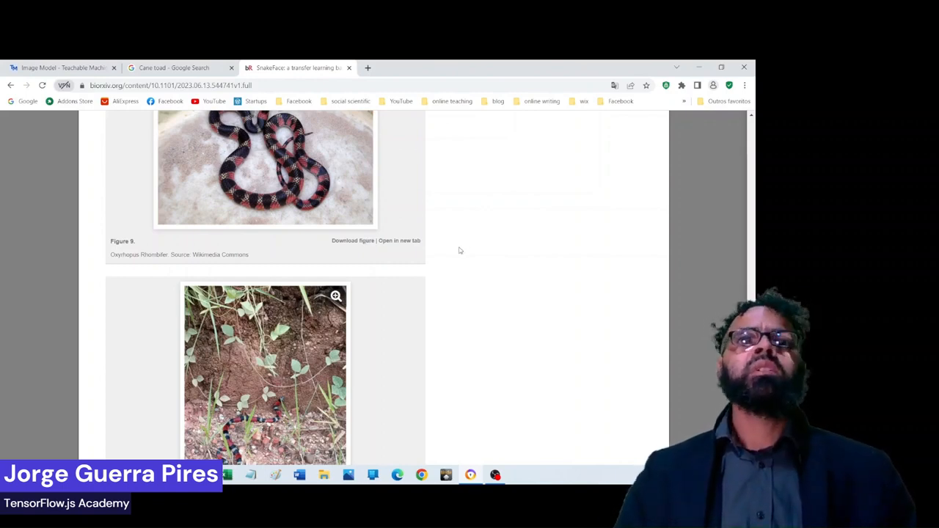
Step: Review the realistic test photo, the fake versus true coral snake model, and the big model's per-class accuracy and app example
scroll(447, 257, "down", 3)
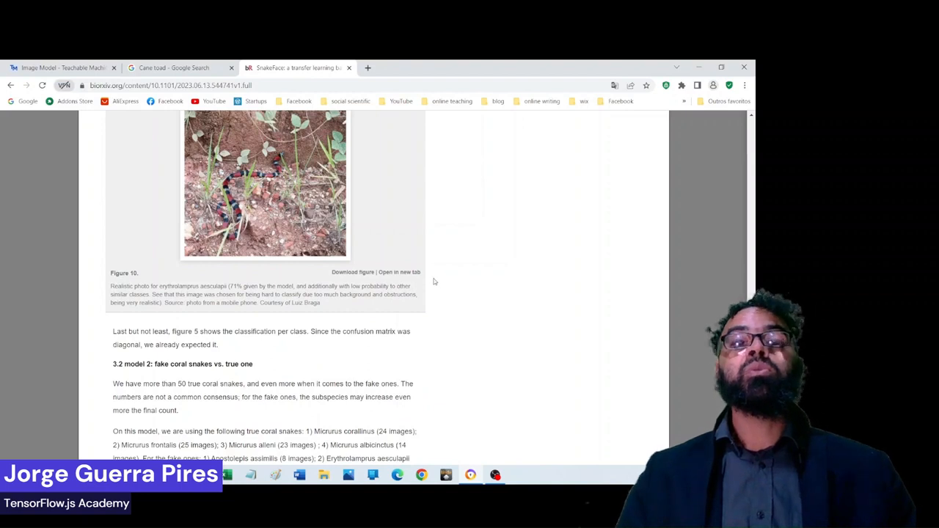
scroll(266, 287, "down", 1)
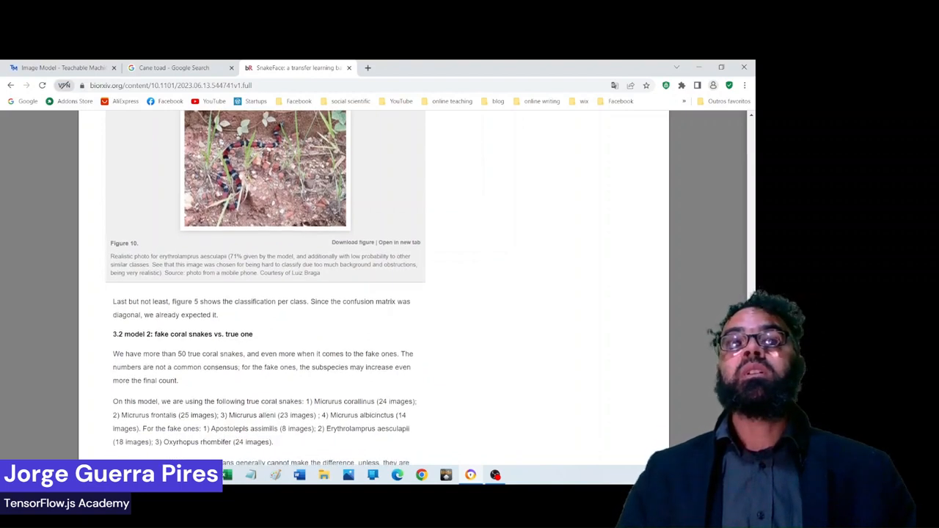
scroll(392, 284, "down", 3)
scroll(393, 283, "down", 10)
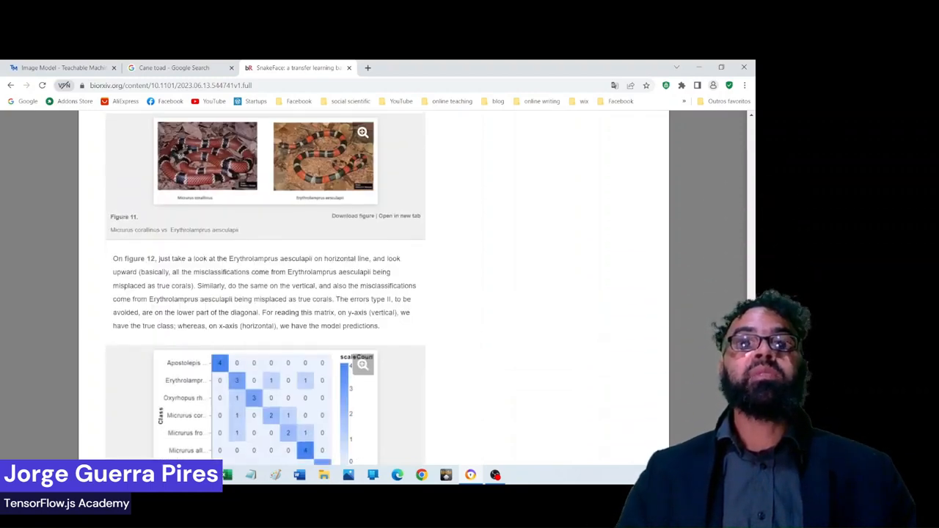
scroll(396, 317, "up", 1)
scroll(394, 330, "down", 6)
scroll(396, 293, "down", 15)
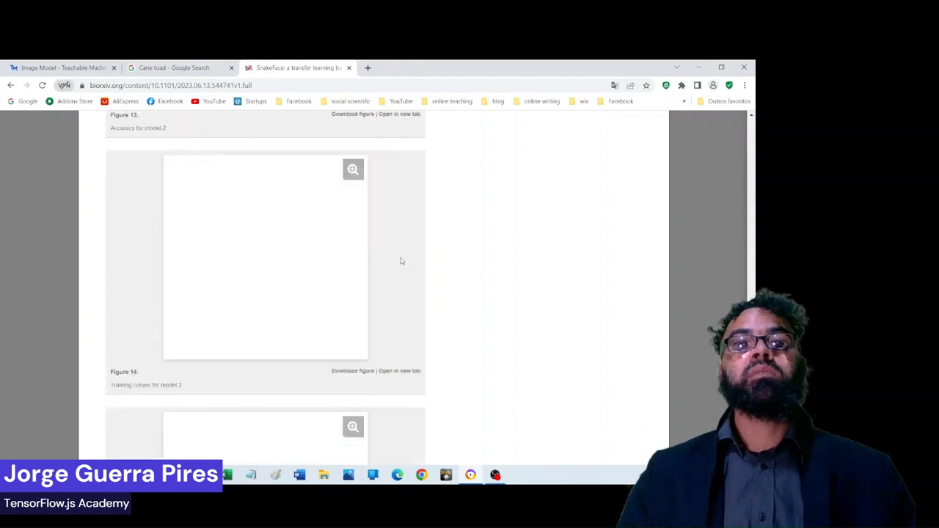
scroll(394, 360, "down", 15)
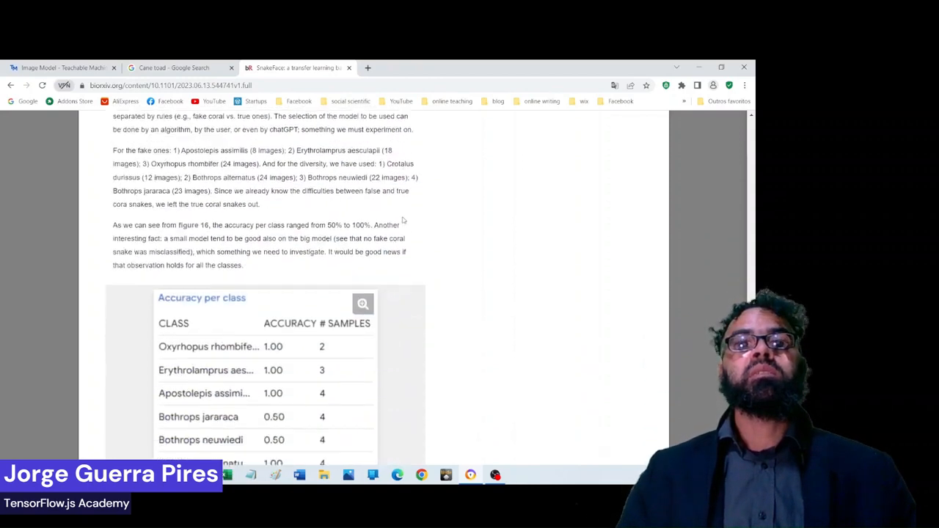
scroll(395, 330, "up", 3)
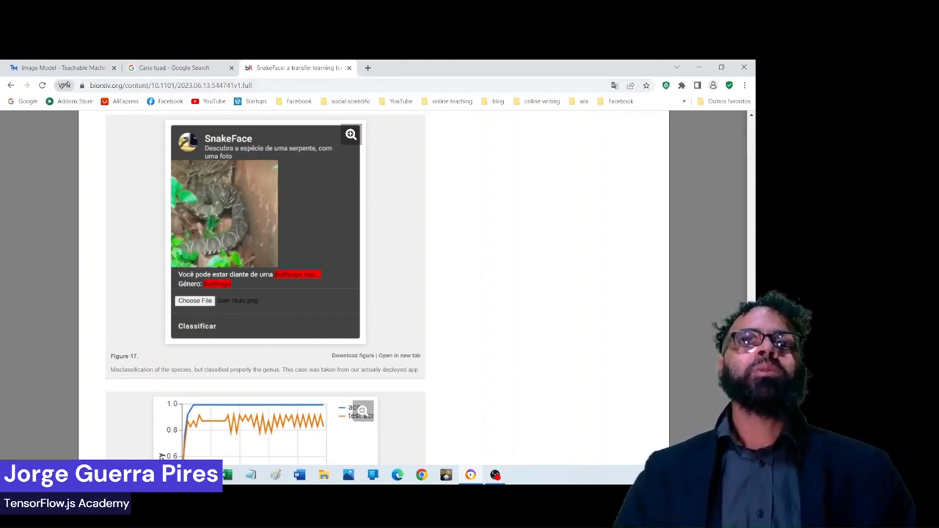
Step: Close the SnakeFace preprint and the Cane toad search results, returning to the toad project in Teachable Machine
left_click(349, 67)
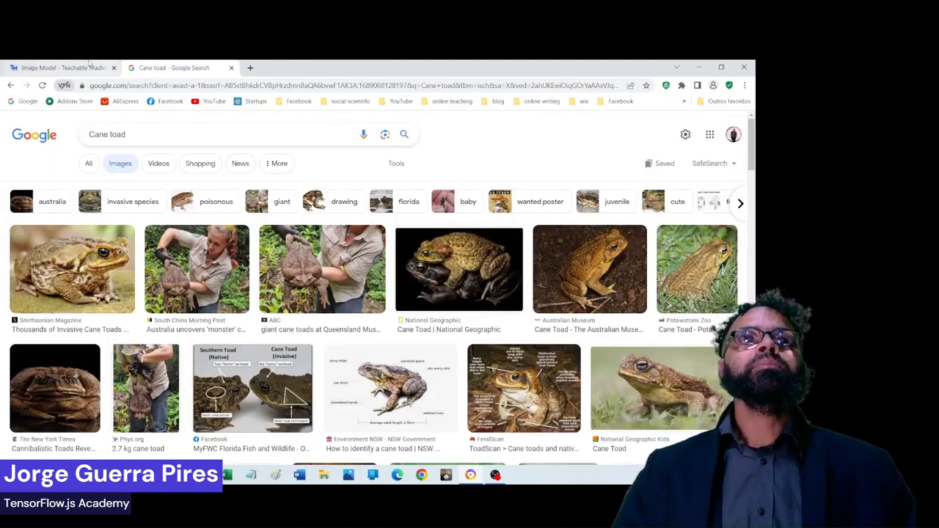
left_click(88, 66)
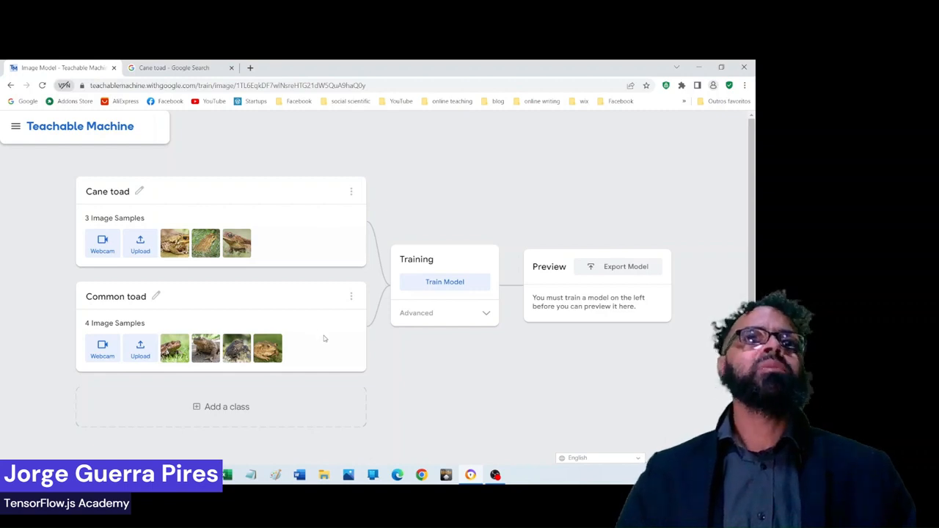
left_click(207, 64)
left_click(231, 68)
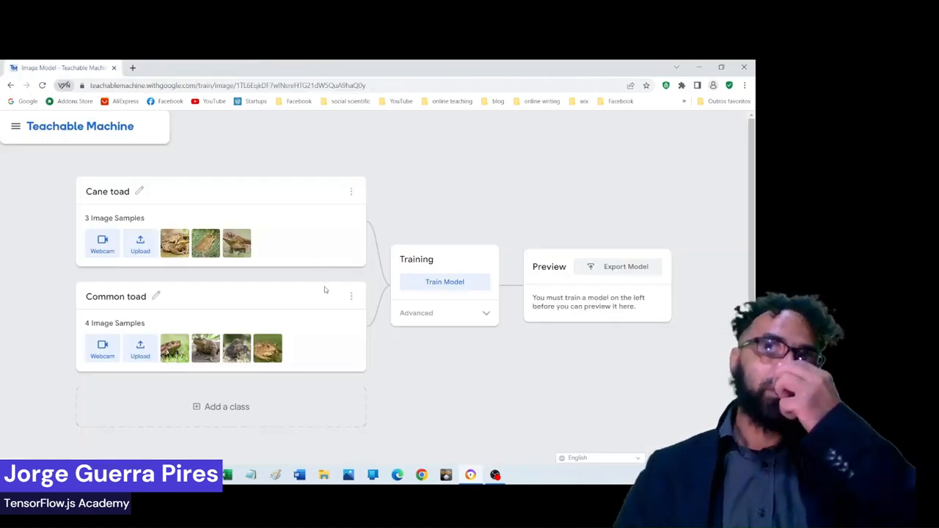
Step: Open the DinoFace.tm project from Google Drive, continuing without saving the current toad project
left_click(17, 126)
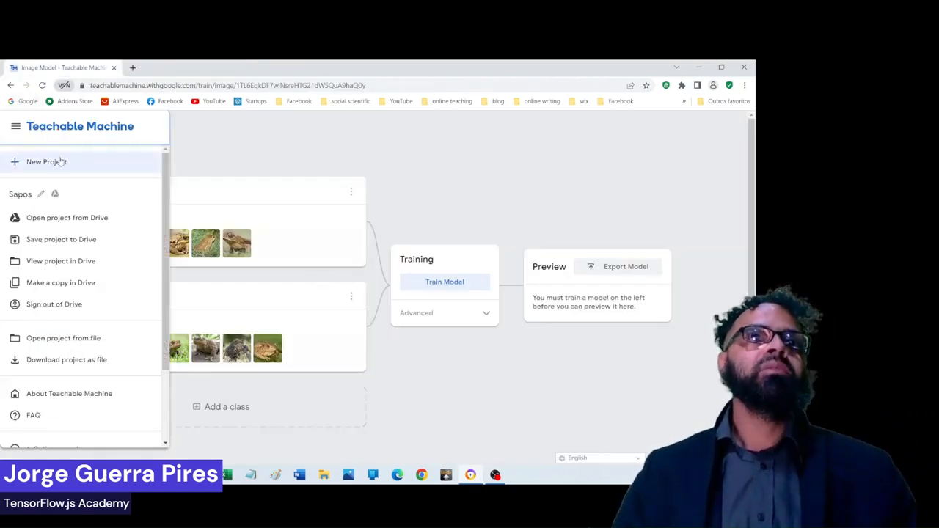
left_click(94, 220)
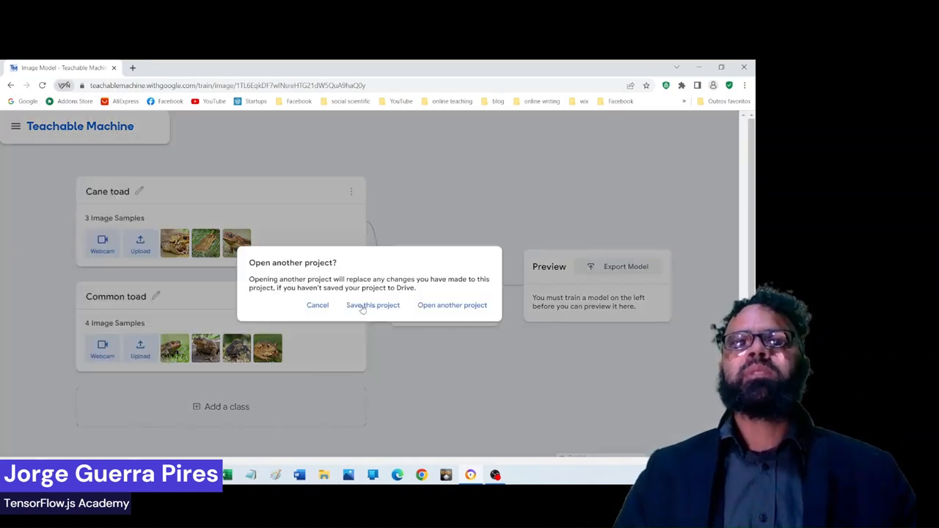
left_click(450, 306)
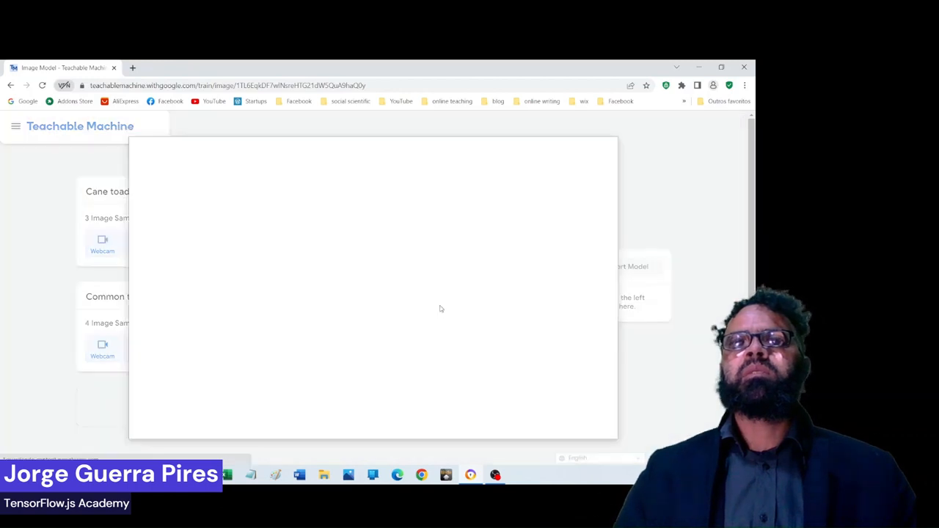
scroll(294, 293, "down", 2)
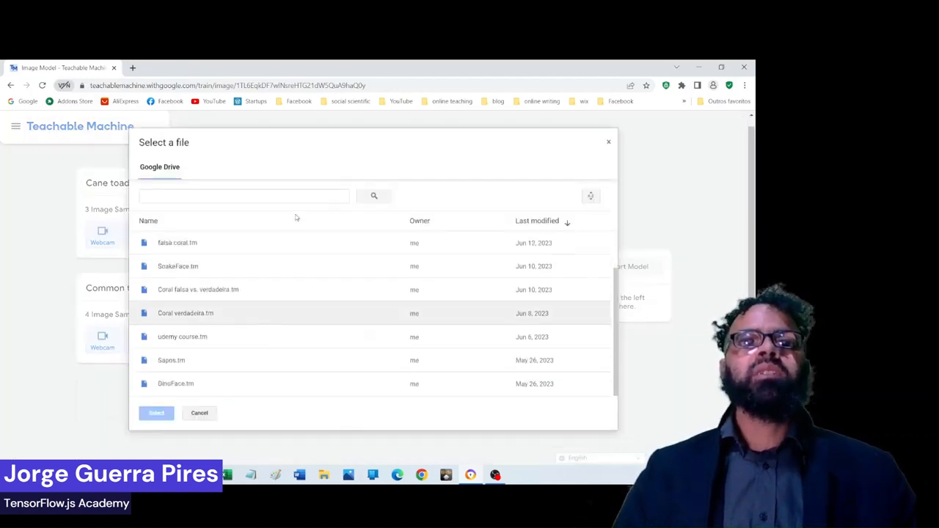
left_click(192, 384)
left_click(156, 413)
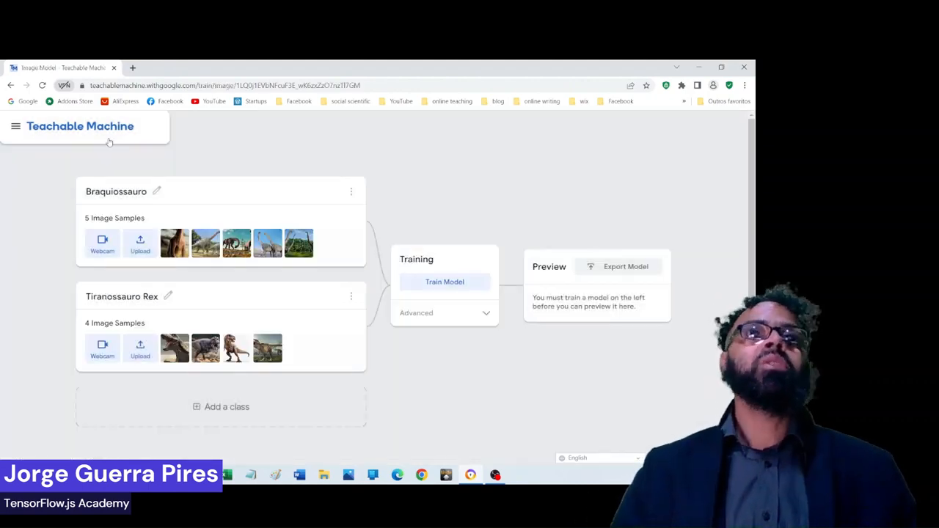
left_click(27, 123)
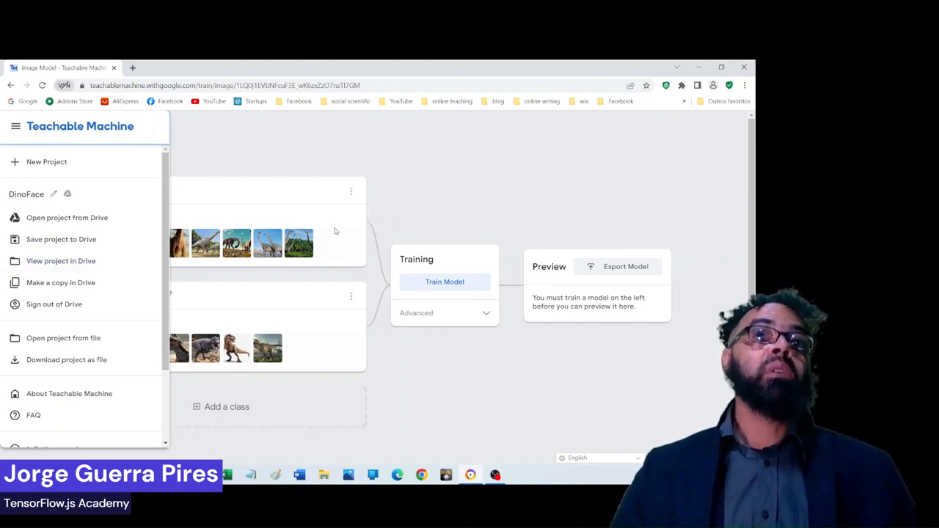
scroll(70, 306, "down", 3)
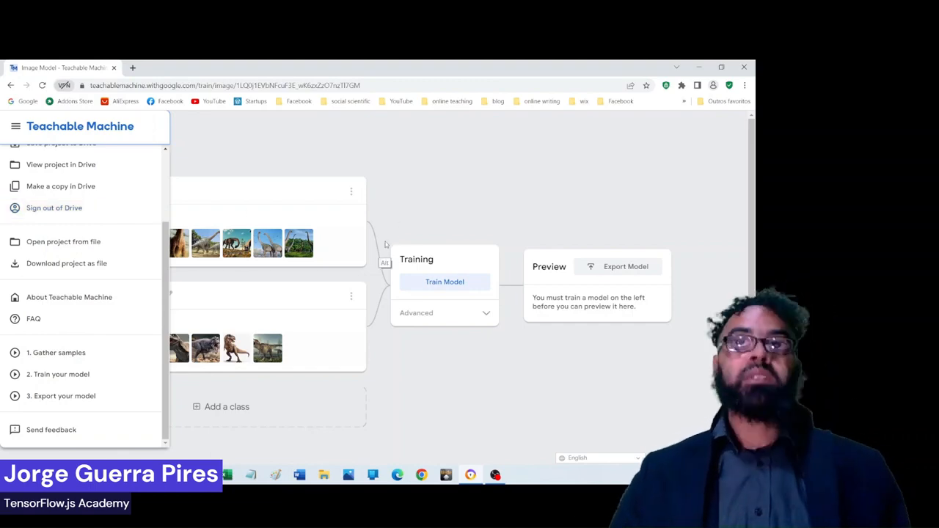
key("alt+Tab")
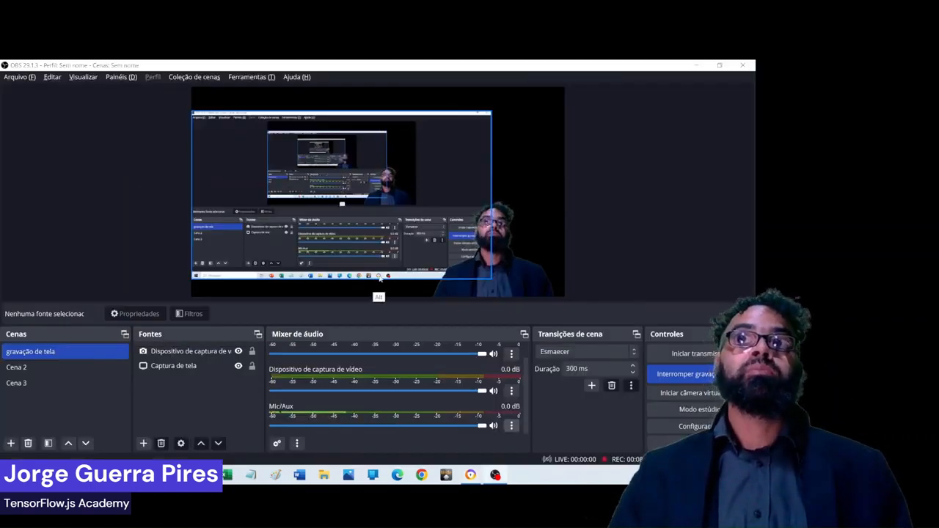
key("alt+Tab")
left_click(383, 358)
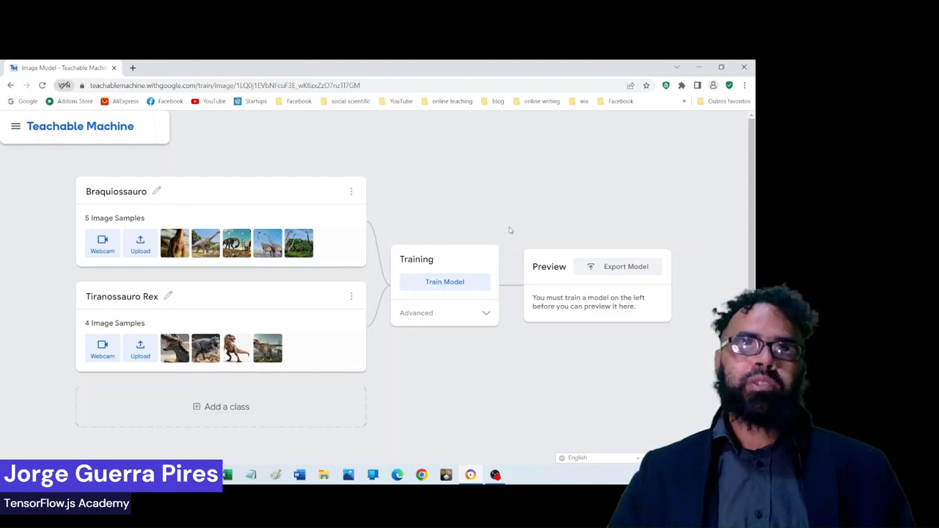
Step: Train the dinosaur model, expand the advanced training settings and switch the preview input to File
left_click(455, 284)
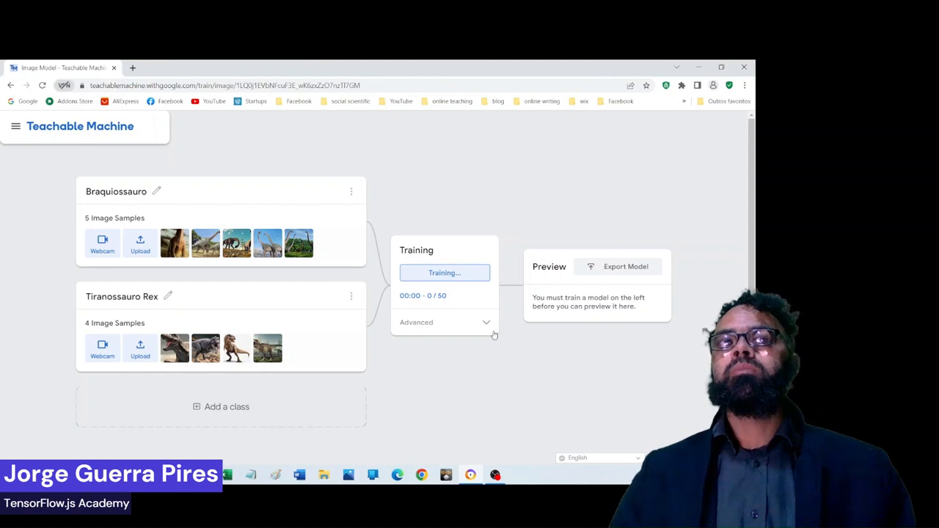
left_click(486, 323)
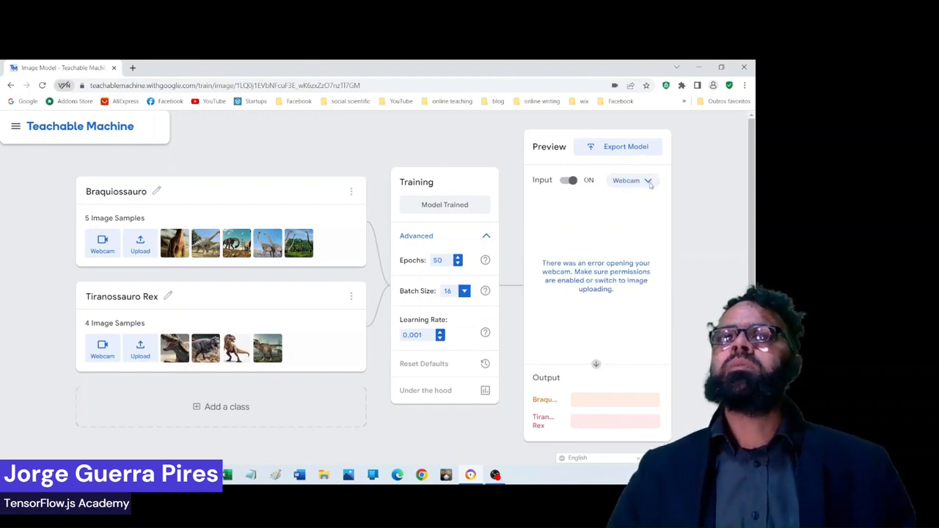
left_click(648, 182)
left_click(627, 214)
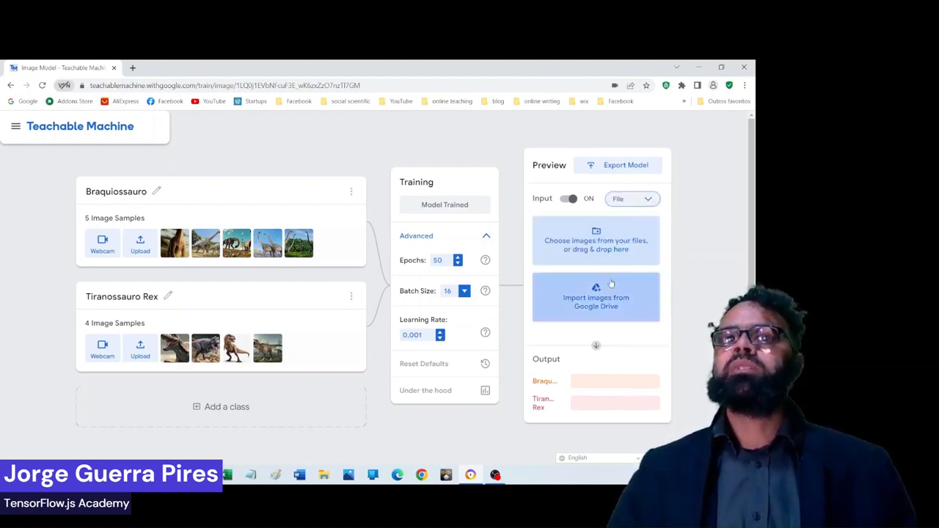
scroll(611, 283, "down", 1)
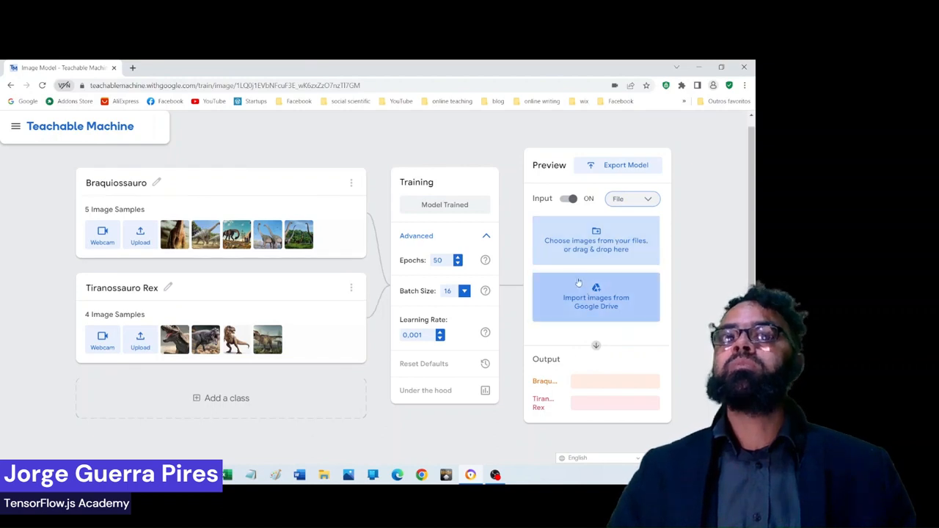
Step: Examine the trained model's accuracy and loss per epoch graphs under the hood, and calculate the accuracy per class
left_click(483, 392)
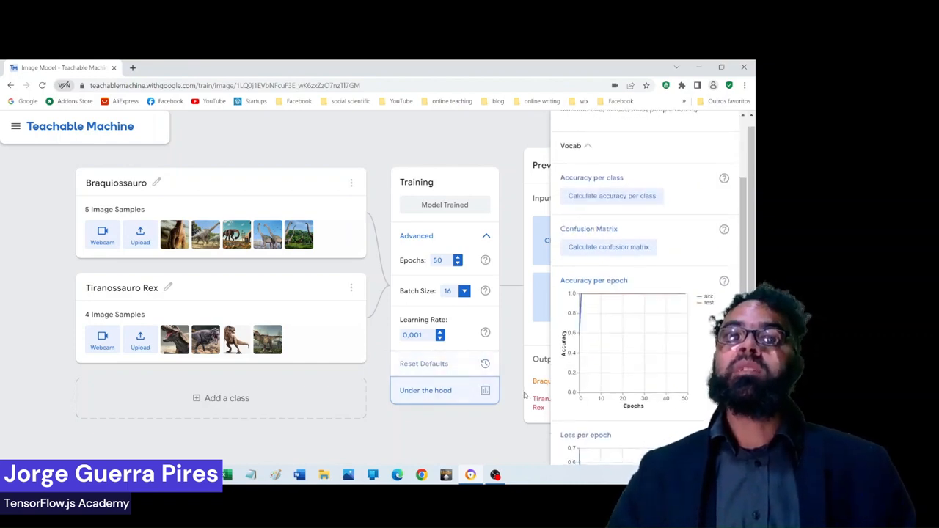
scroll(616, 352, "down", 2)
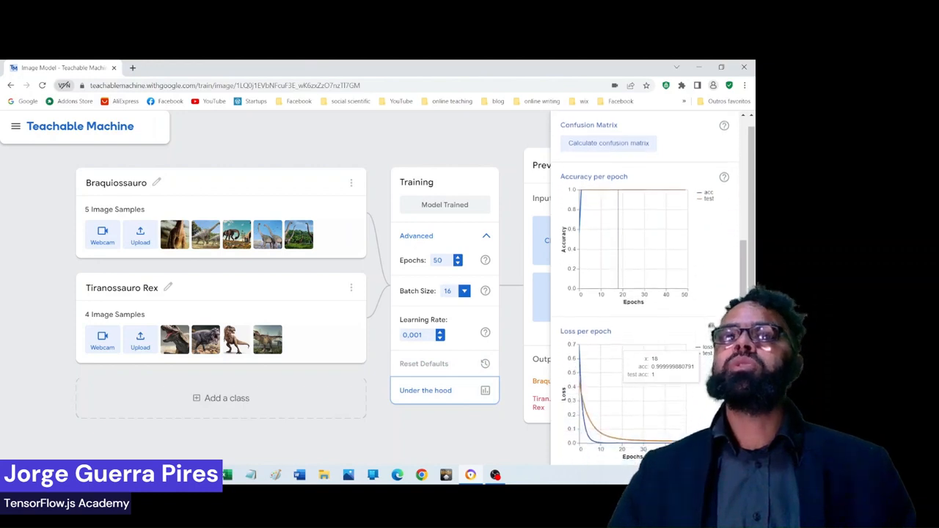
scroll(595, 326, "up", 3)
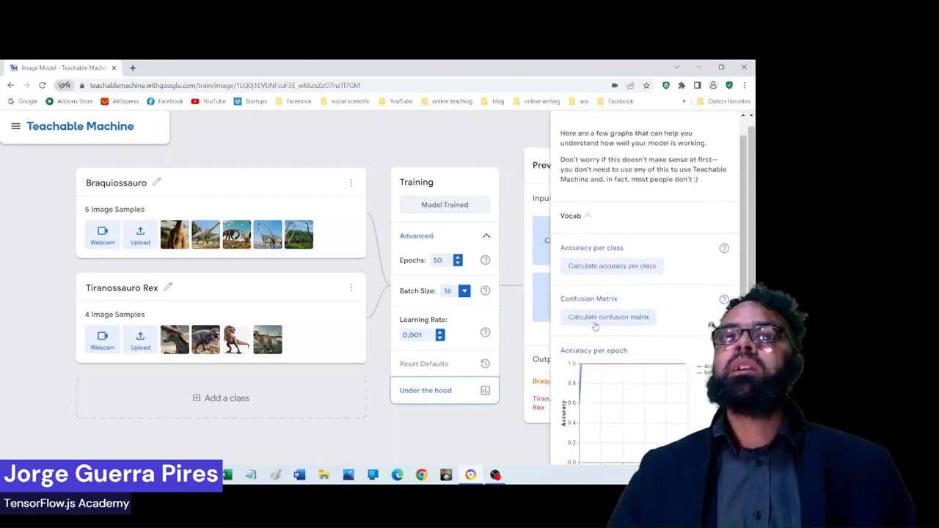
scroll(594, 326, "down", 3)
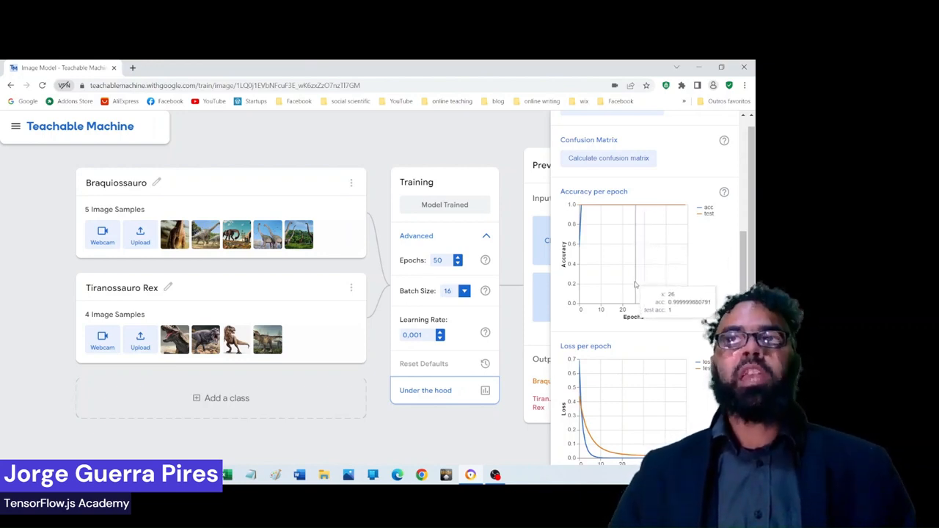
scroll(629, 293, "down", 1)
scroll(626, 293, "down", 1)
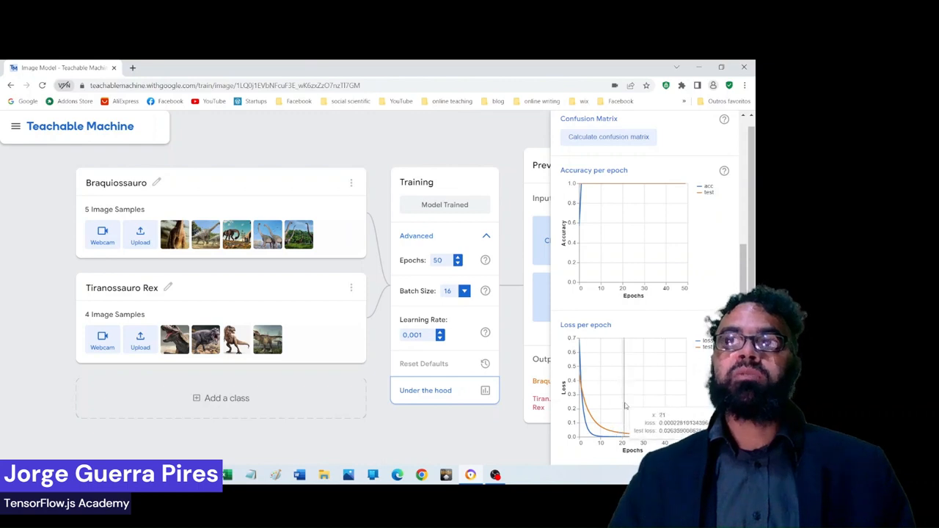
scroll(628, 404, "up", 3)
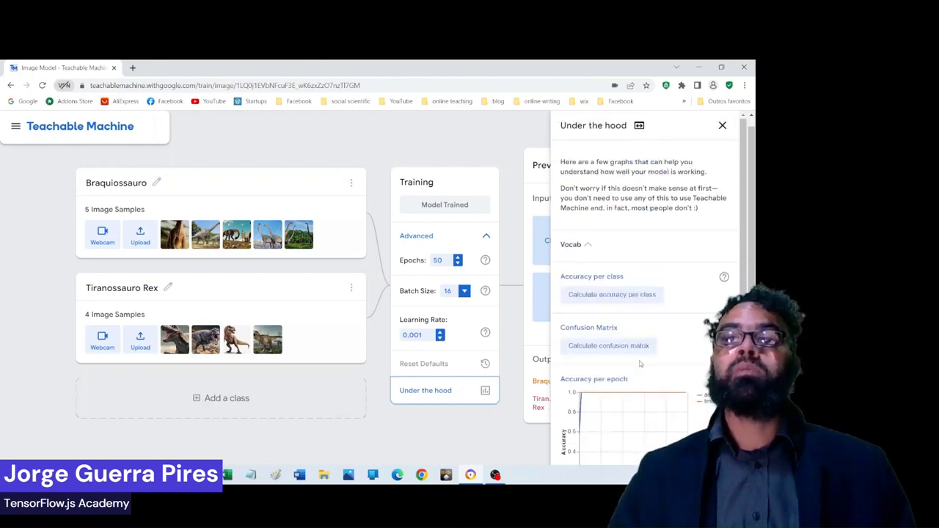
left_click(610, 295)
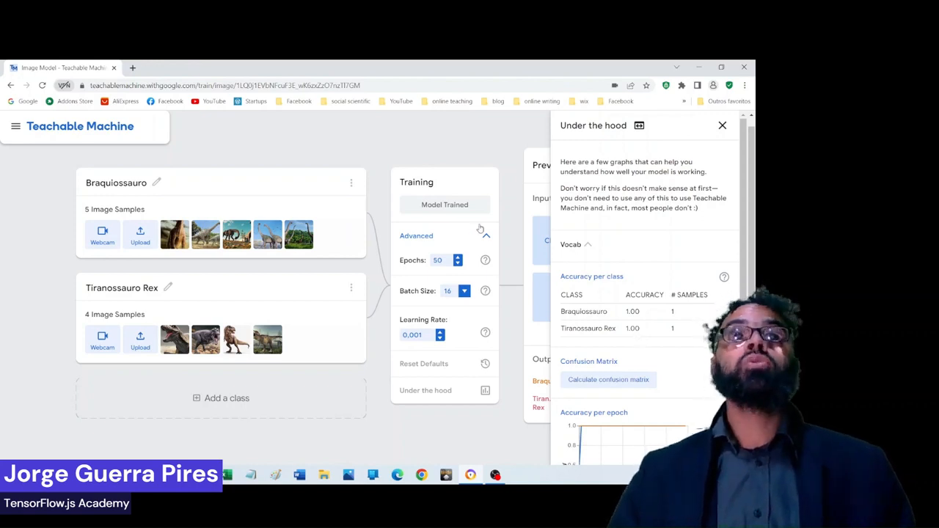
Step: Open the bookmarked SnakeFace preprint on bioRxiv in a new browser tab and display its full text
key("ctrl+t")
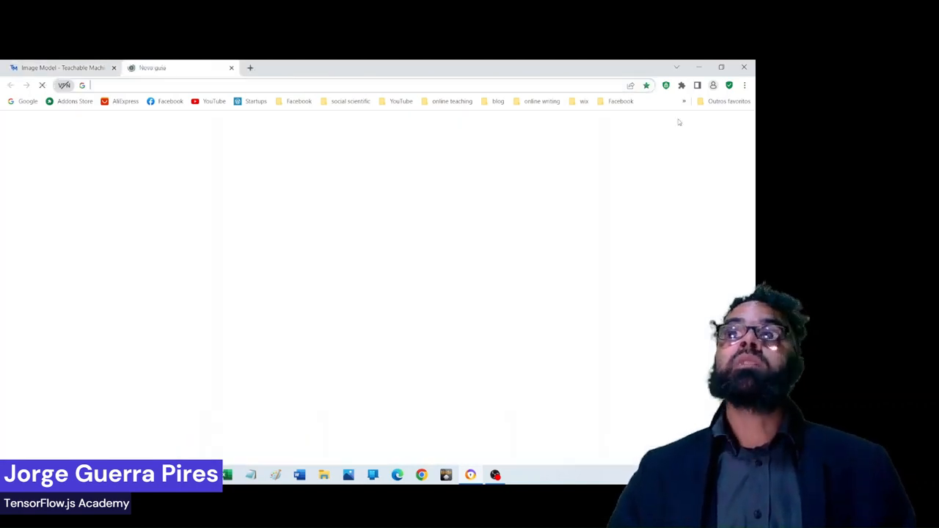
left_click(684, 101)
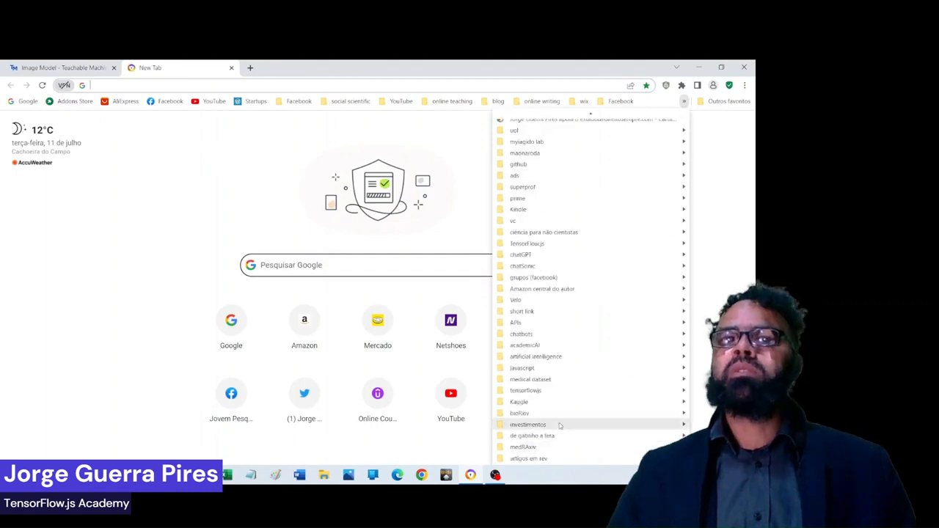
mouse_move(561, 413)
left_click(429, 390)
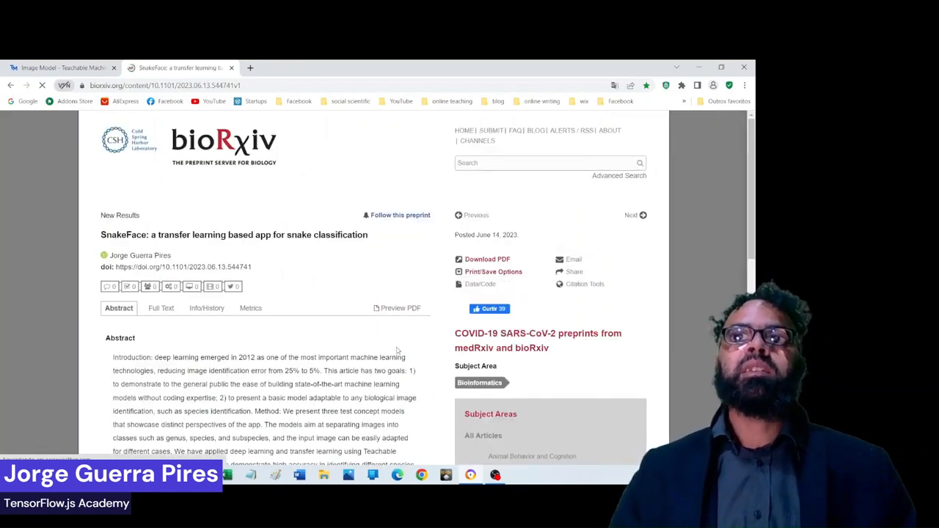
scroll(391, 309, "down", 5)
scroll(361, 352, "down", 3)
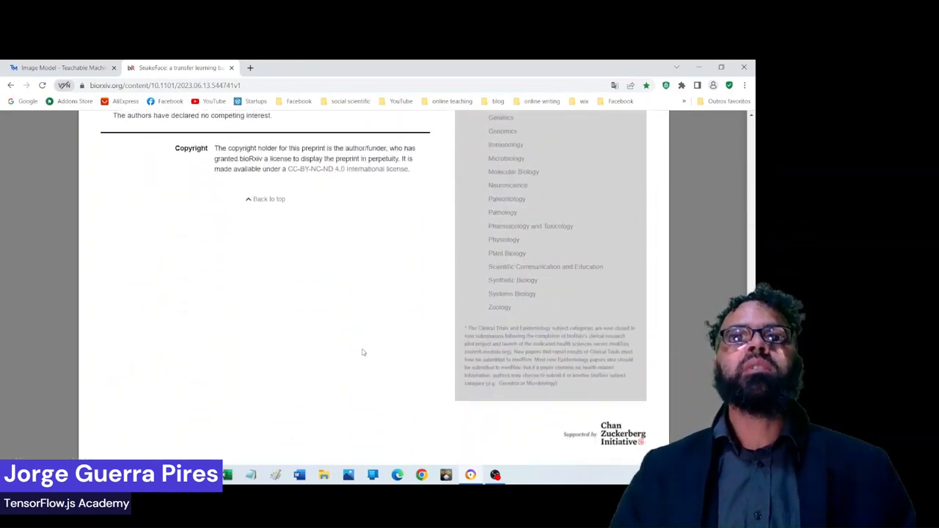
scroll(322, 316, "up", 8)
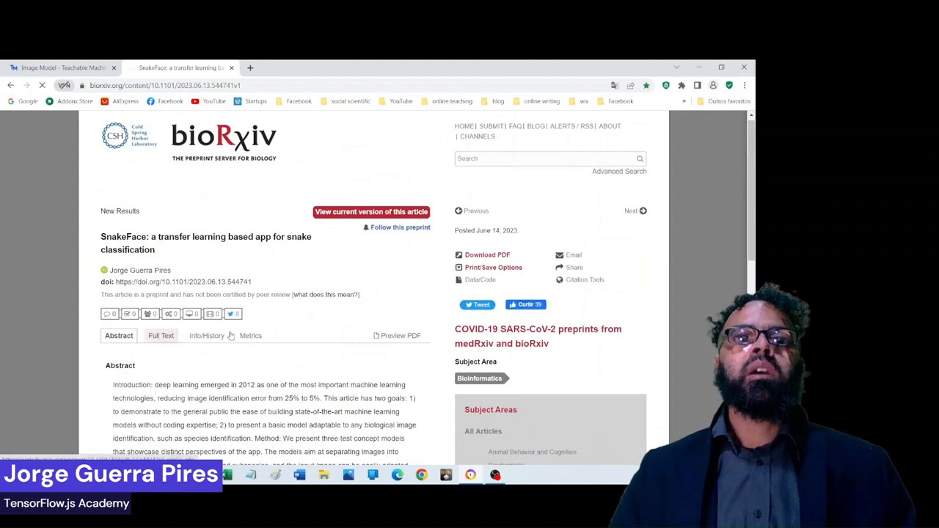
left_click(161, 336)
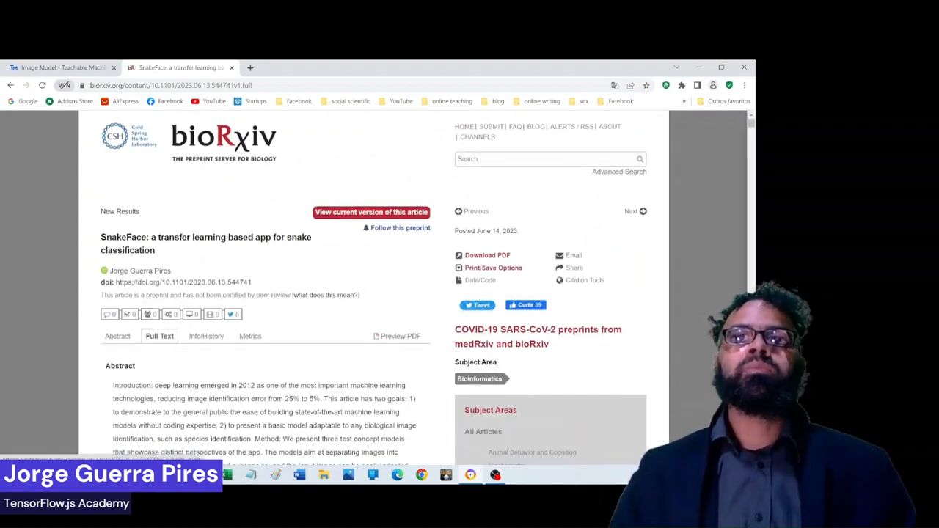
Step: Review the preprint's model figures through to the Figure 12 confusion matrix for model 2, briefly opening its enlarged view
scroll(389, 264, "down", 6)
scroll(389, 265, "down", 15)
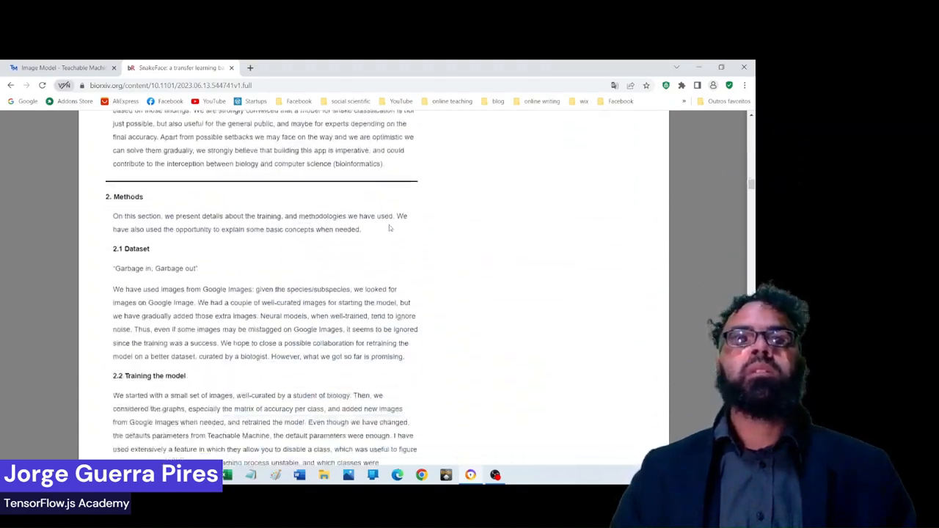
scroll(374, 303, "down", 10)
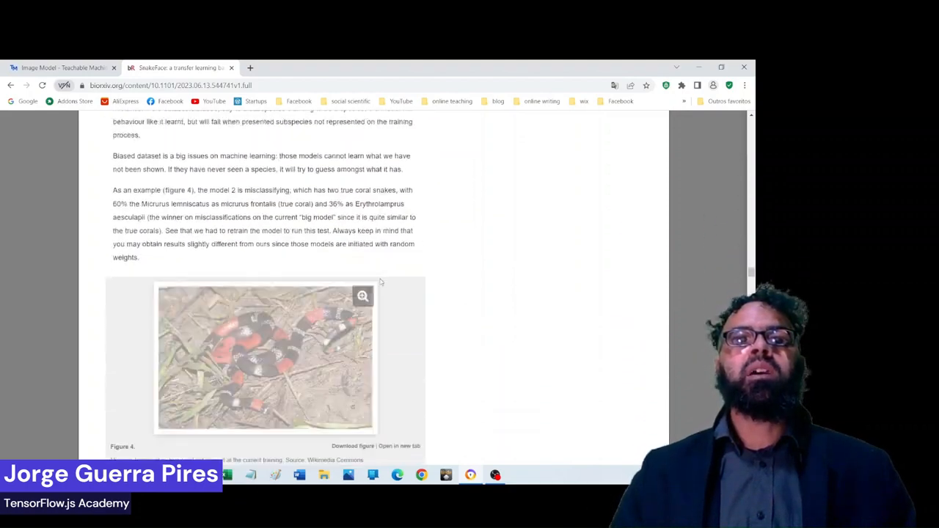
scroll(381, 316, "down", 10)
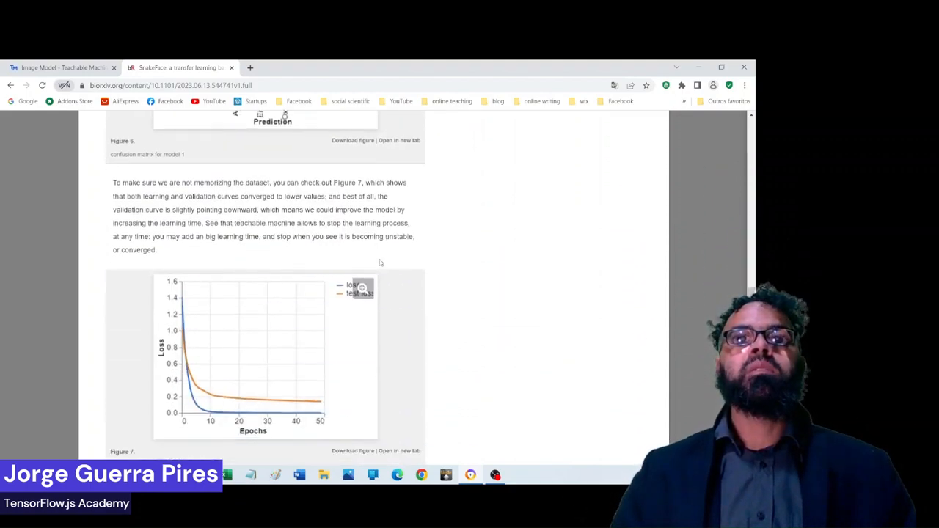
scroll(371, 279, "down", 3)
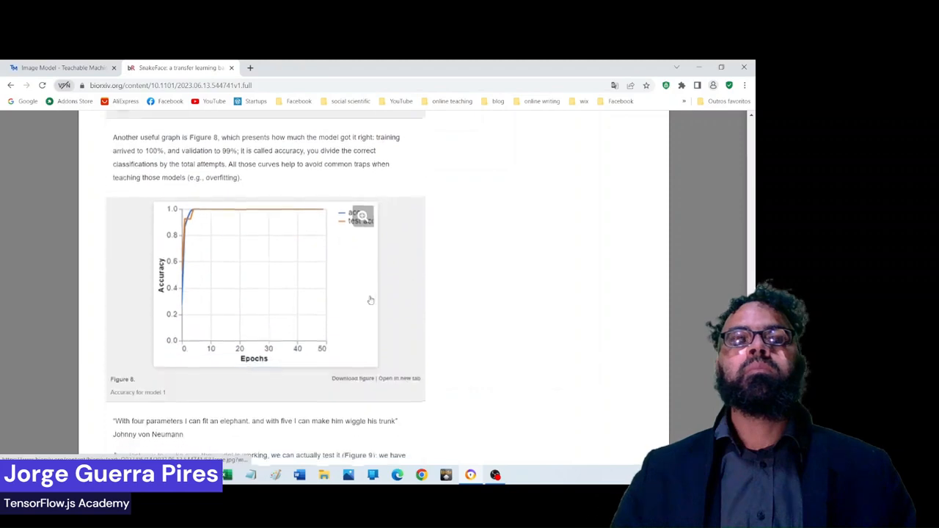
scroll(376, 241, "down", 9)
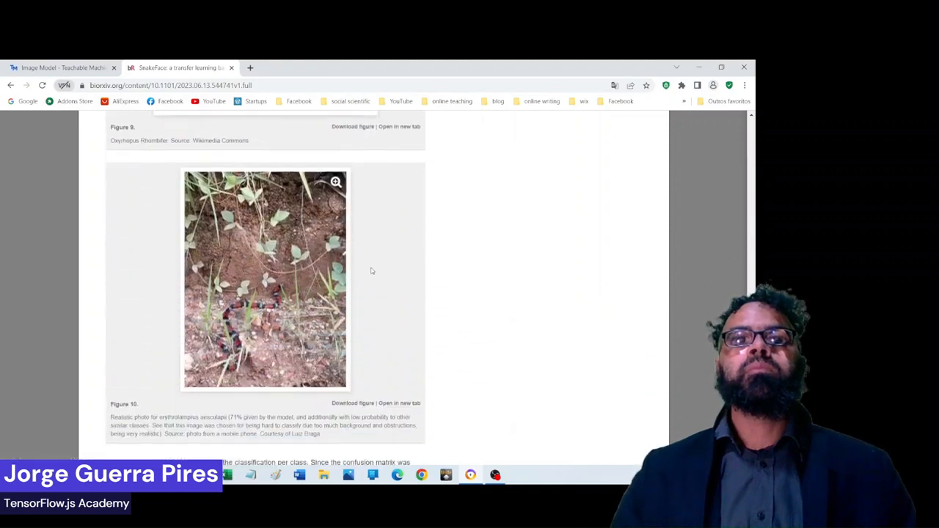
scroll(369, 309, "down", 15)
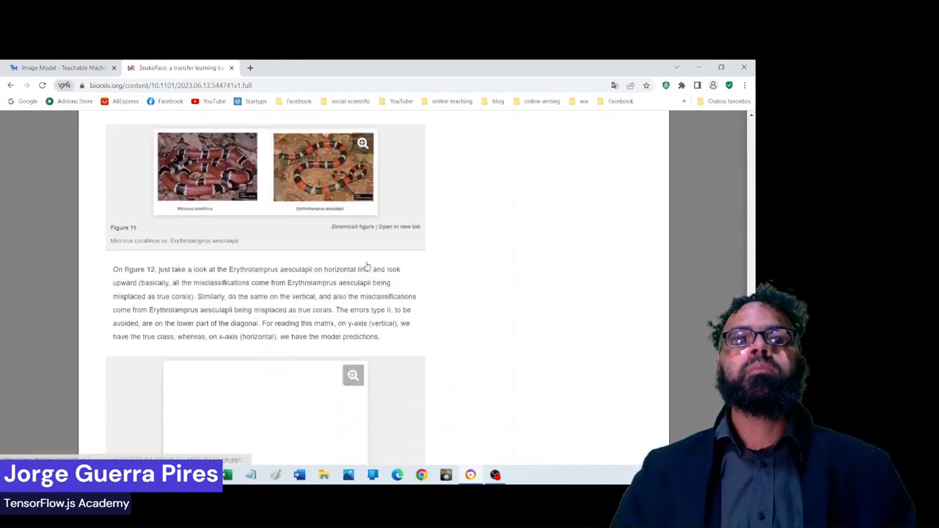
scroll(311, 291, "up", 4)
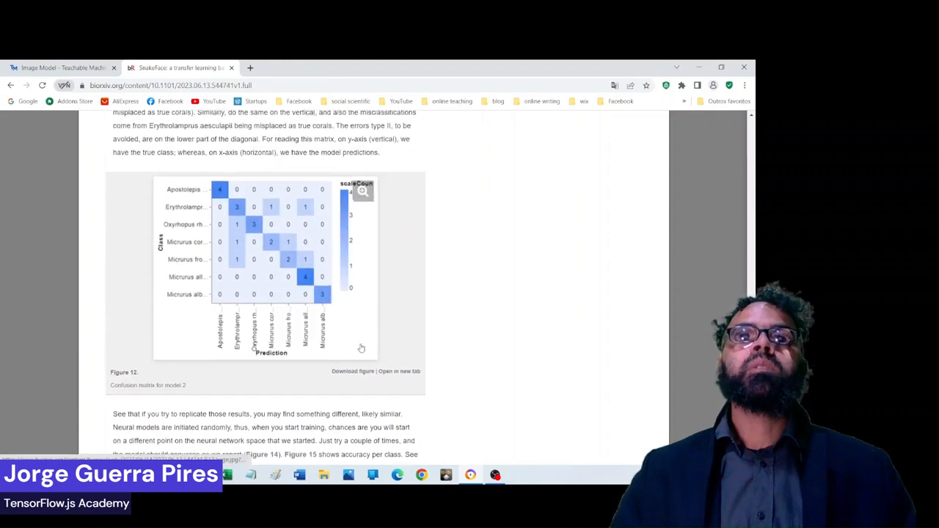
left_click(311, 291)
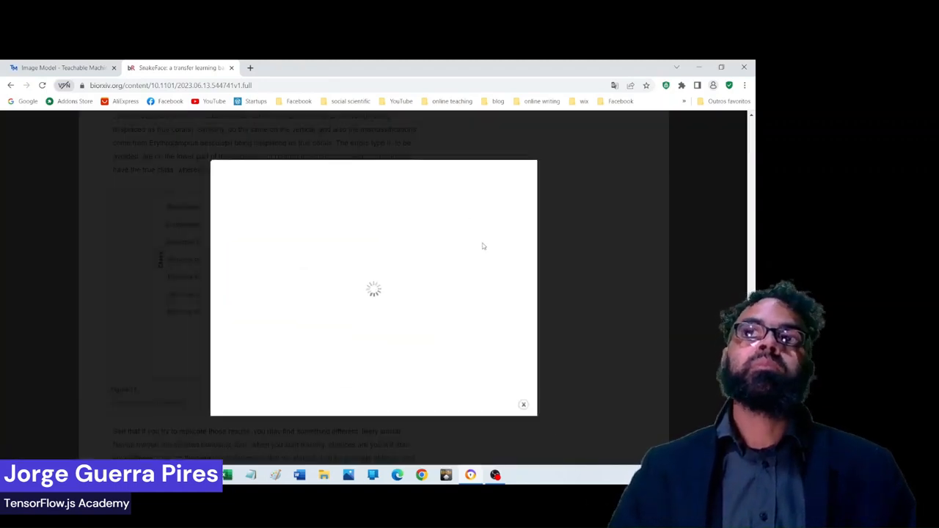
key("Escape")
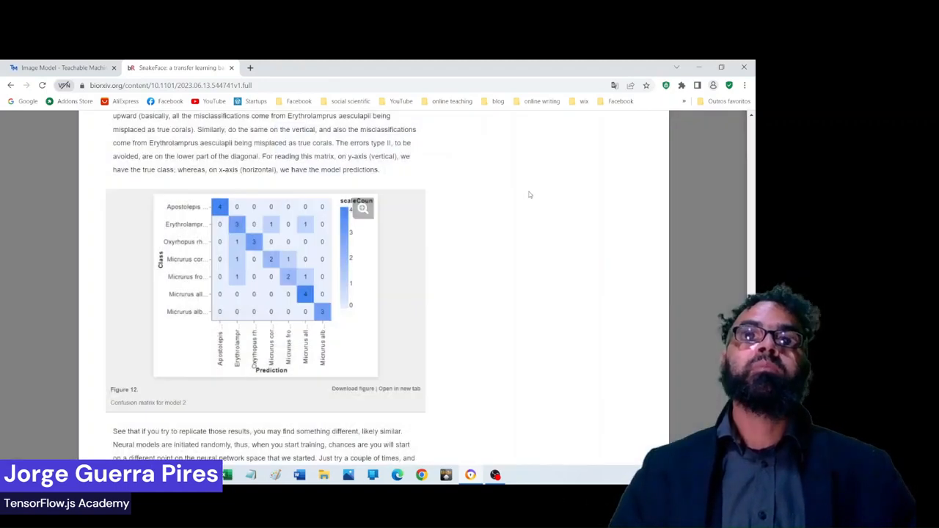
Step: Review the preprint's model 2 figures through to Figure 15 and enlarge its accuracy per class table
scroll(448, 283, "up", 3)
scroll(462, 272, "down", 8)
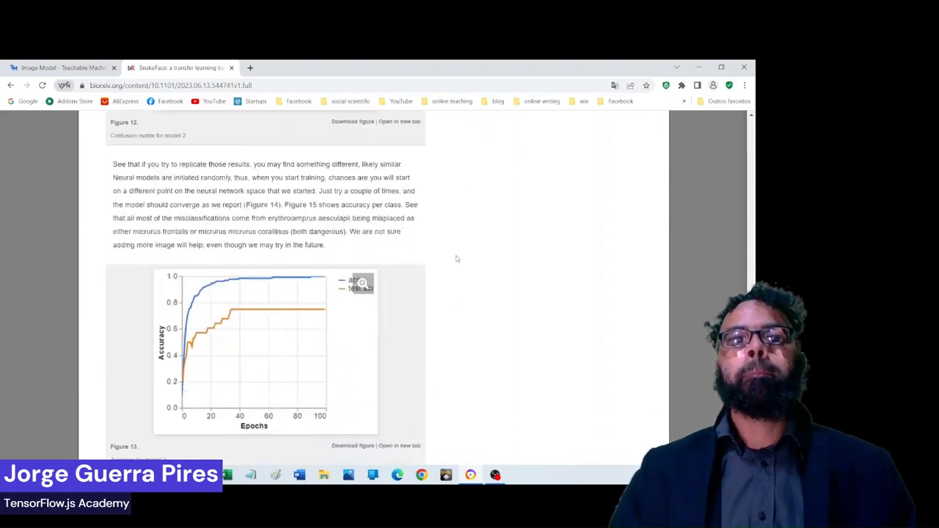
scroll(456, 293, "down", 6)
scroll(438, 323, "up", 1)
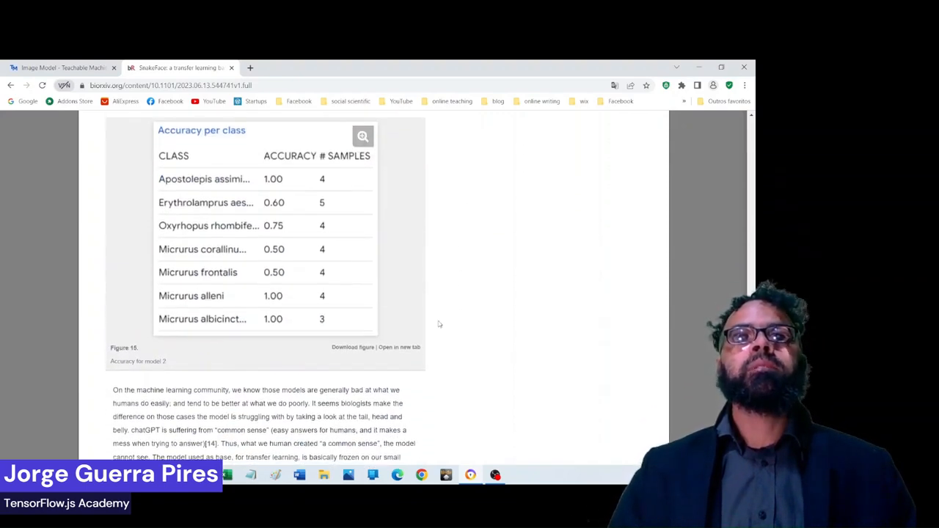
left_click(363, 140)
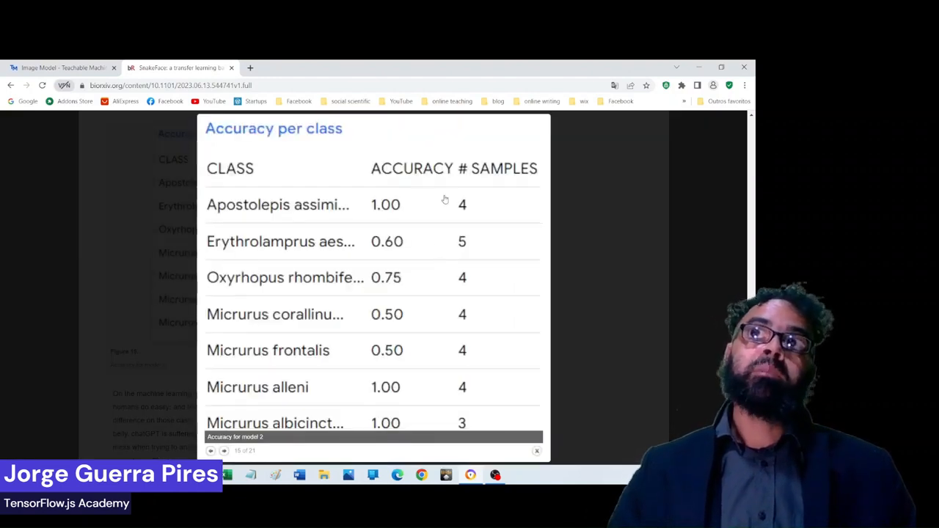
scroll(445, 199, "down", 1)
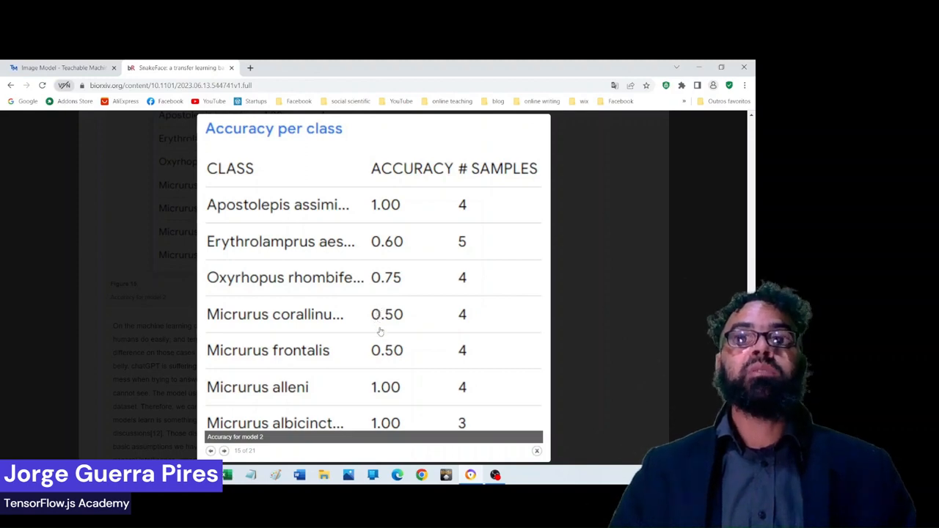
Step: Return to the dinosaur project in Teachable Machine and calculate the model's confusion matrix under the hood
left_click(65, 68)
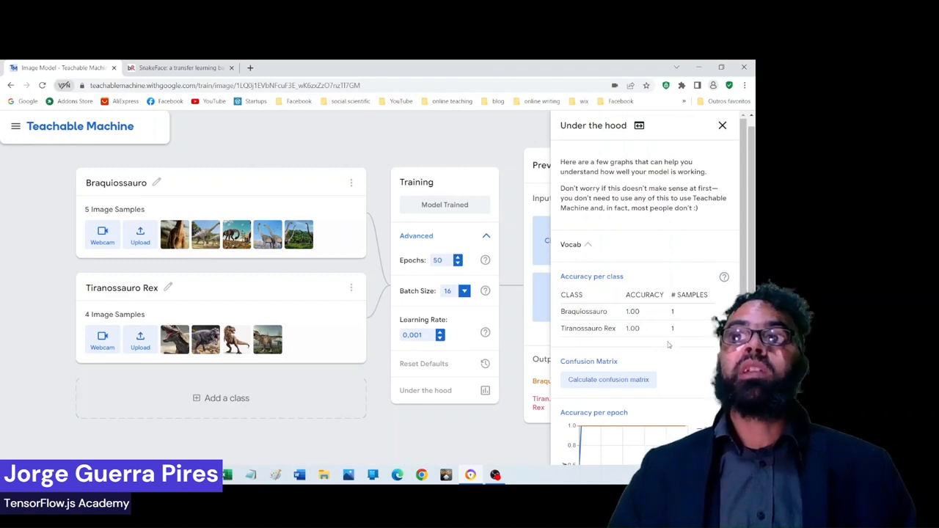
scroll(669, 341, "down", 1)
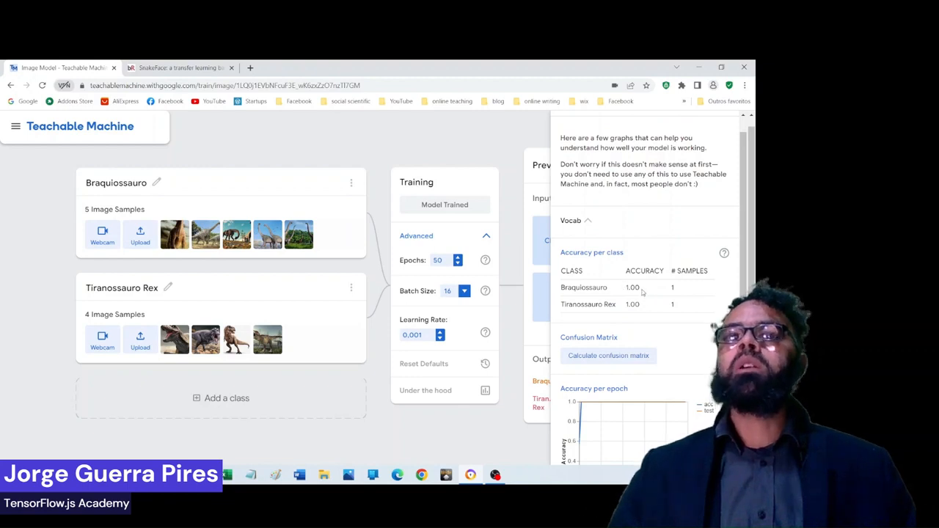
scroll(646, 315, "down", 1)
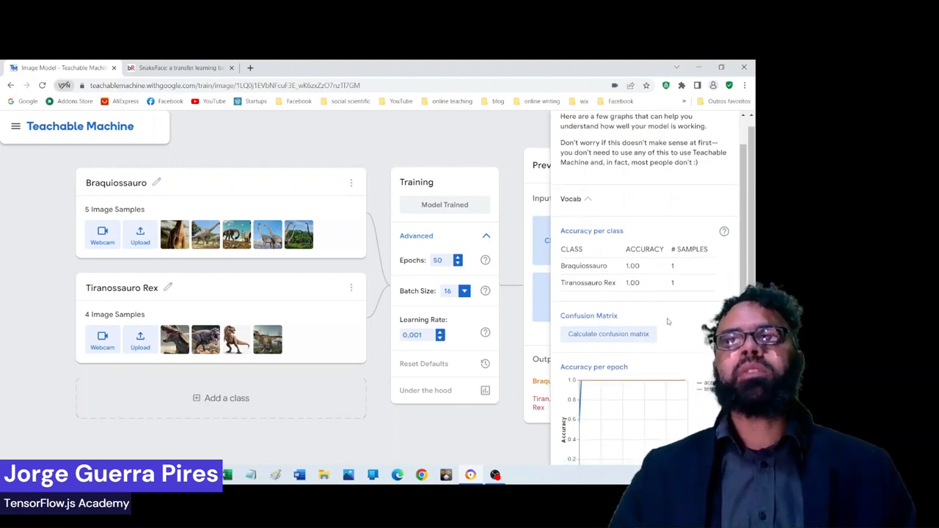
scroll(666, 330, "down", 2)
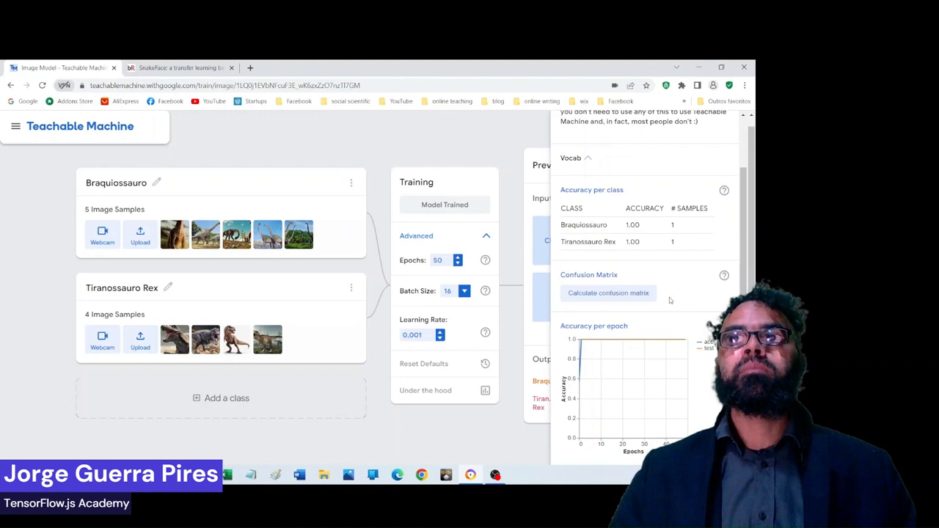
left_click(618, 286)
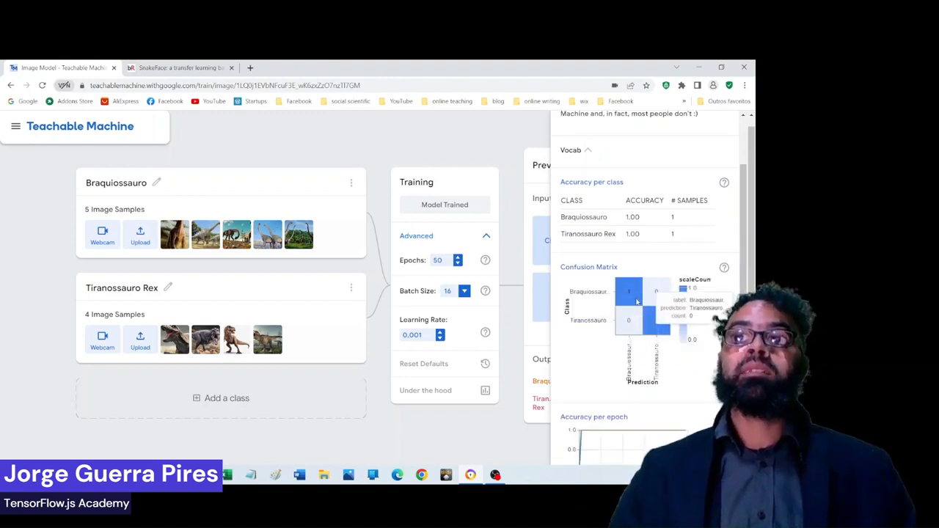
Step: Go back to the SnakeFace preprint, close the enlarged accuracy table and enlarge the Figure 12 confusion matrix for model 2
left_click(192, 68)
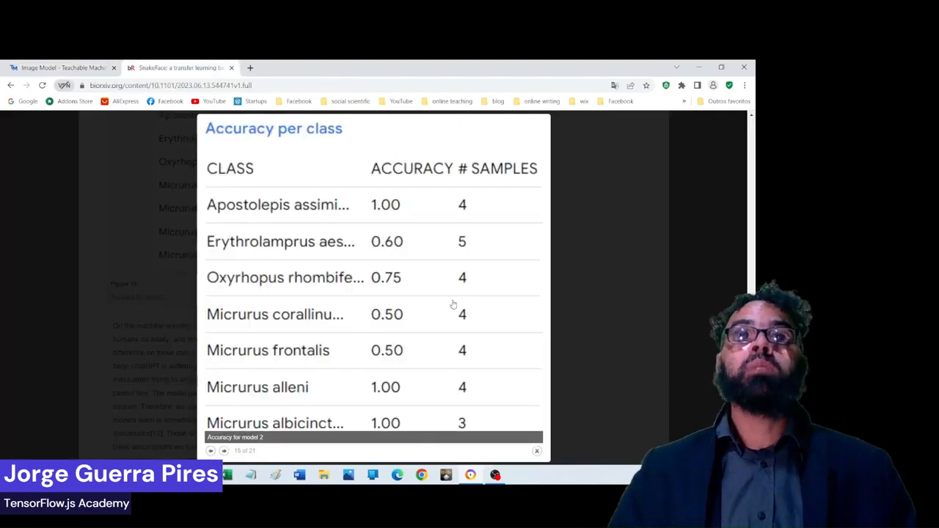
key("Escape")
scroll(496, 268, "down", 5)
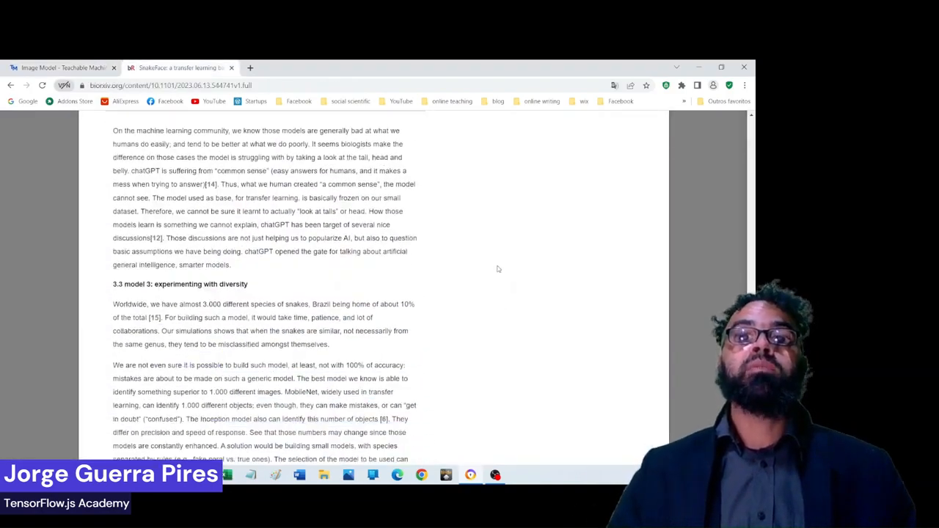
scroll(476, 260, "up", 5)
scroll(467, 254, "up", 15)
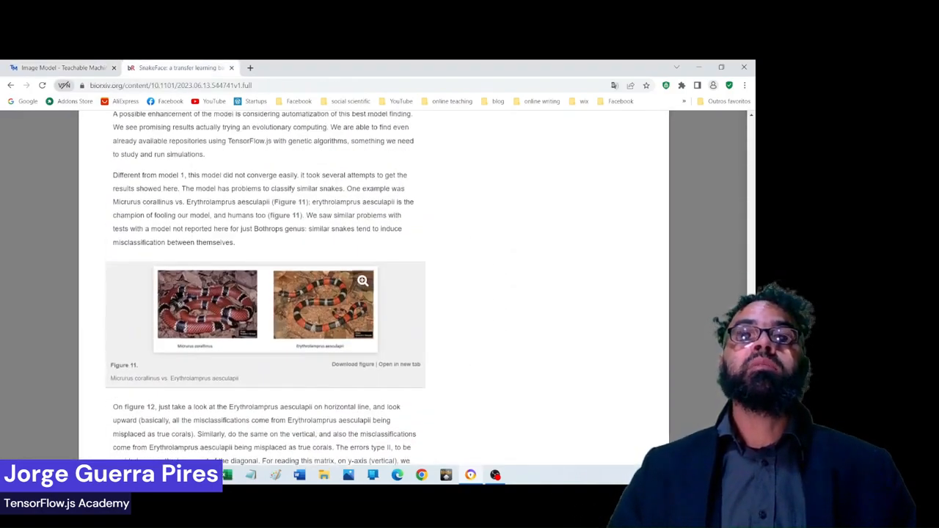
scroll(463, 331, "down", 5)
scroll(490, 184, "down", 5)
scroll(490, 184, "up", 5)
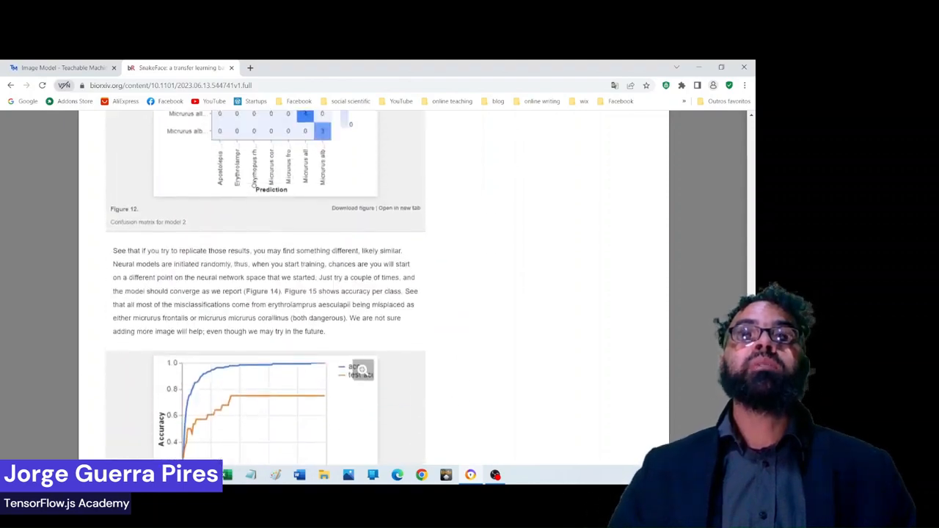
left_click(385, 237)
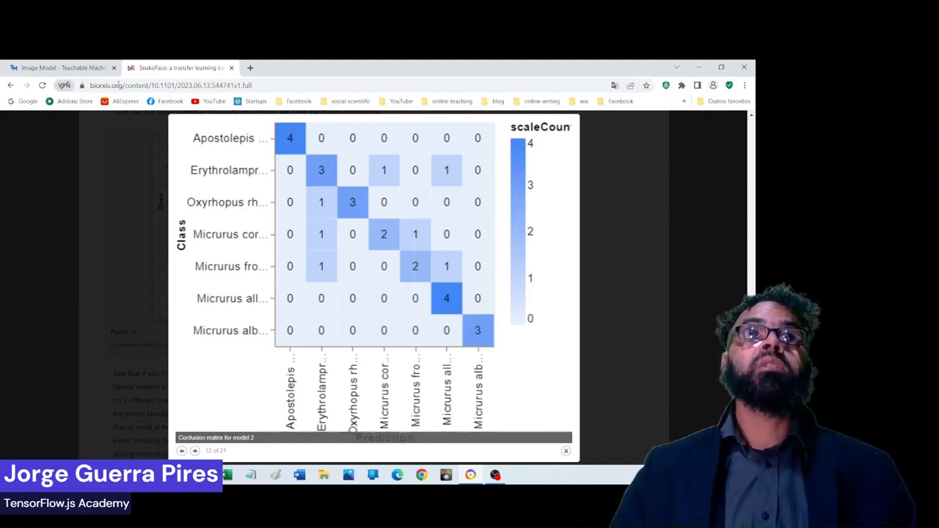
Step: Check the dinosaur model's confusion matrix for comparison, and close the enlarged Figure 12 back in the preprint
left_click(71, 68)
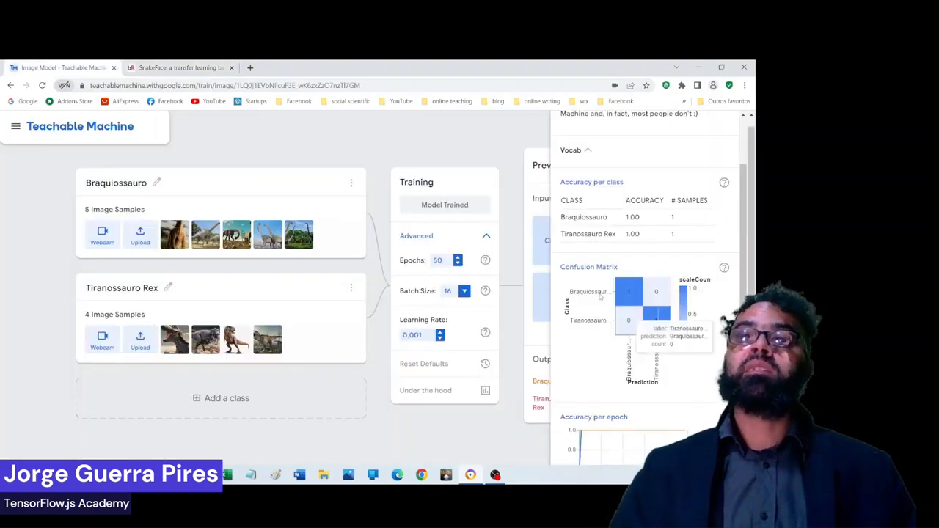
key("ctrl+Tab")
left_click(609, 221)
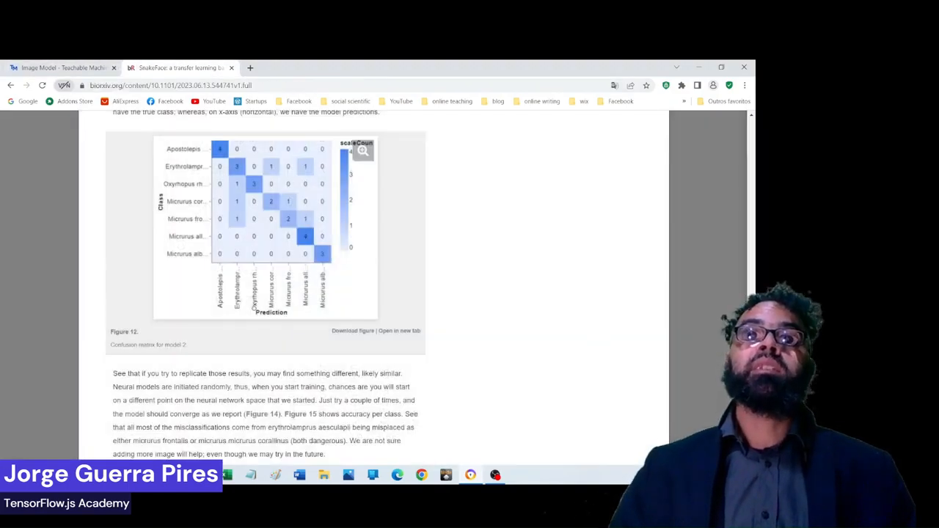
Step: Find the confusion matrix for model 1 in the preprint, examine its enlarged view and close it
scroll(513, 279, "down", 10)
scroll(506, 291, "up", 2)
scroll(506, 292, "up", 10)
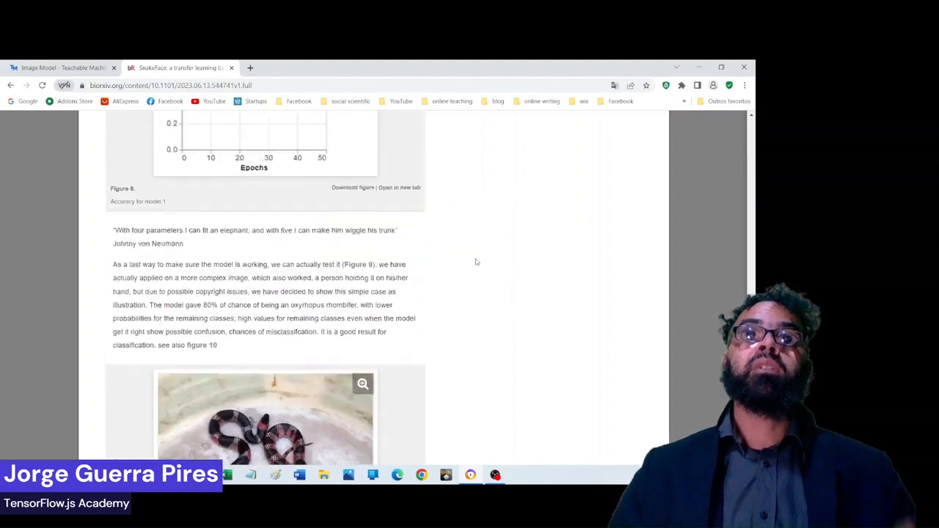
scroll(484, 250, "up", 3)
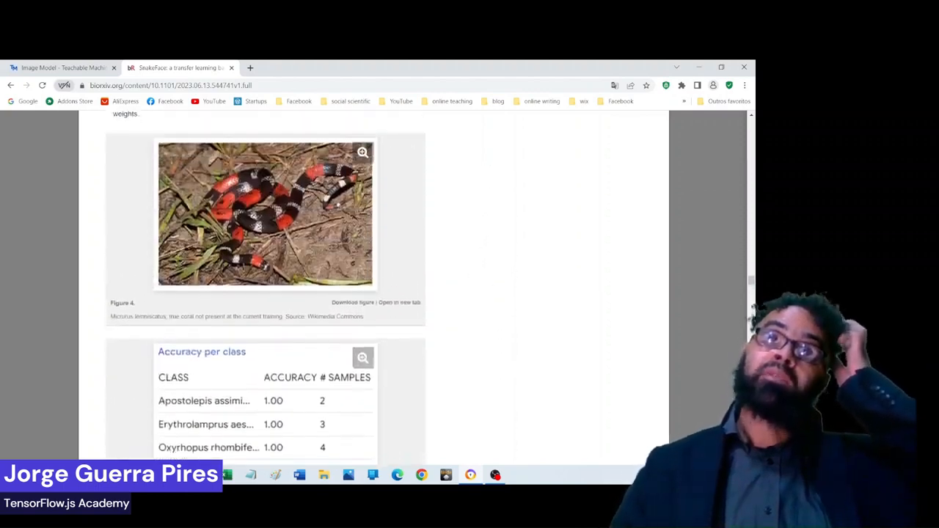
scroll(470, 257, "down", 3)
left_click(305, 372)
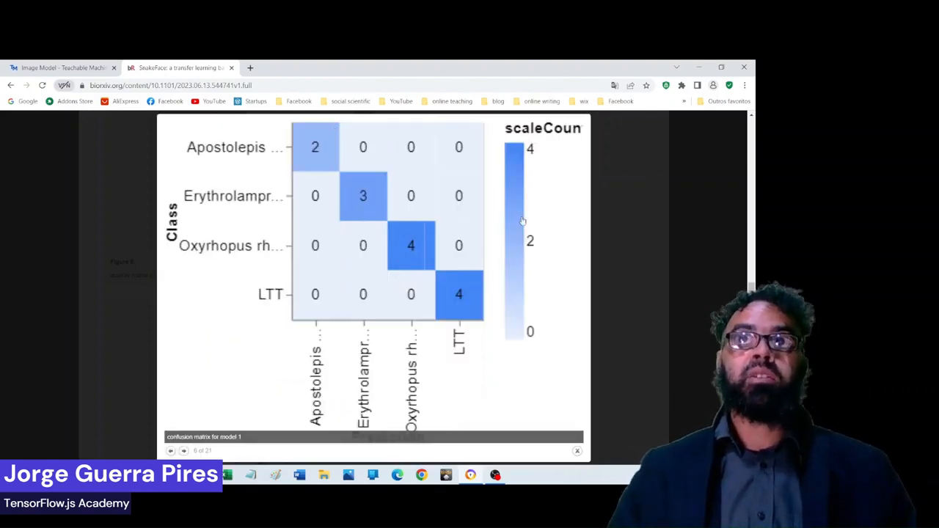
scroll(522, 220, "up", 2)
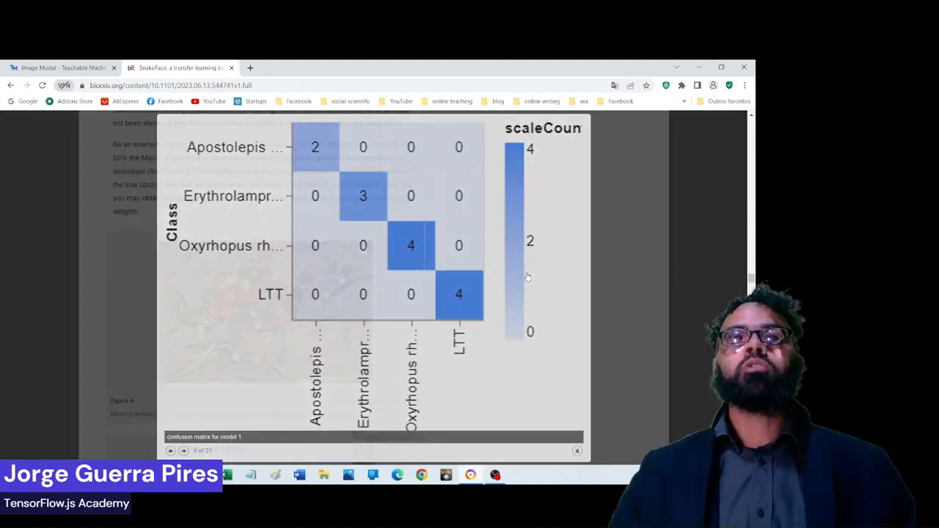
key("Escape")
Step: Review the dinosaur model's per-class accuracy, confusion matrix and epoch graphs in Teachable Machine, and close the under the hood view
left_click(55, 66)
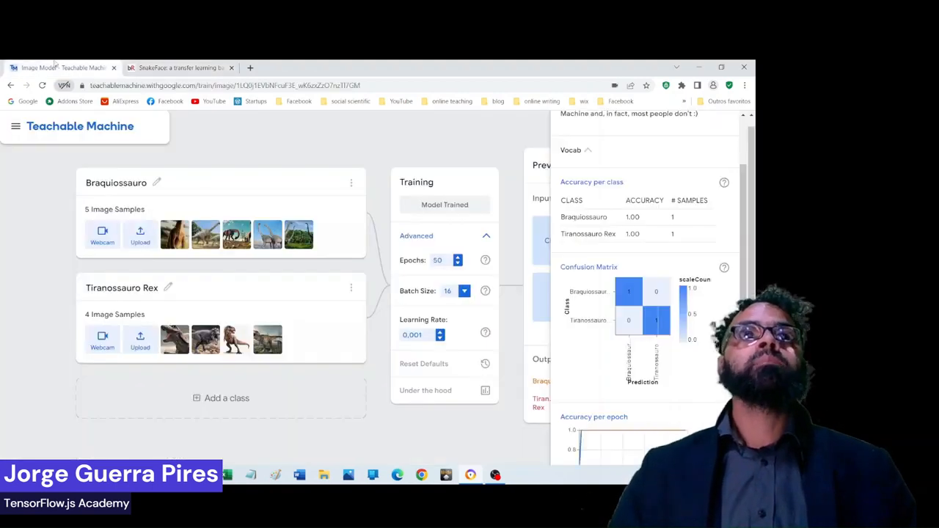
scroll(629, 247, "up", 2)
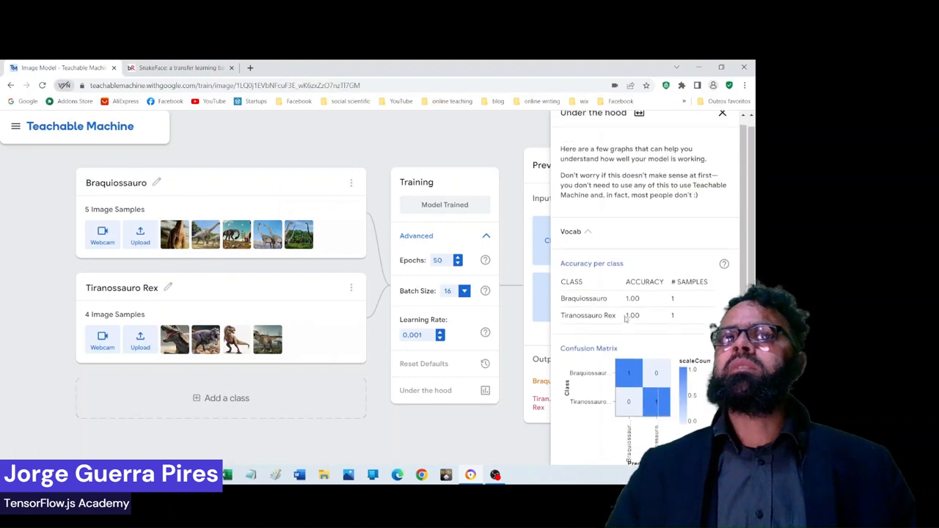
scroll(628, 248, "down", 5)
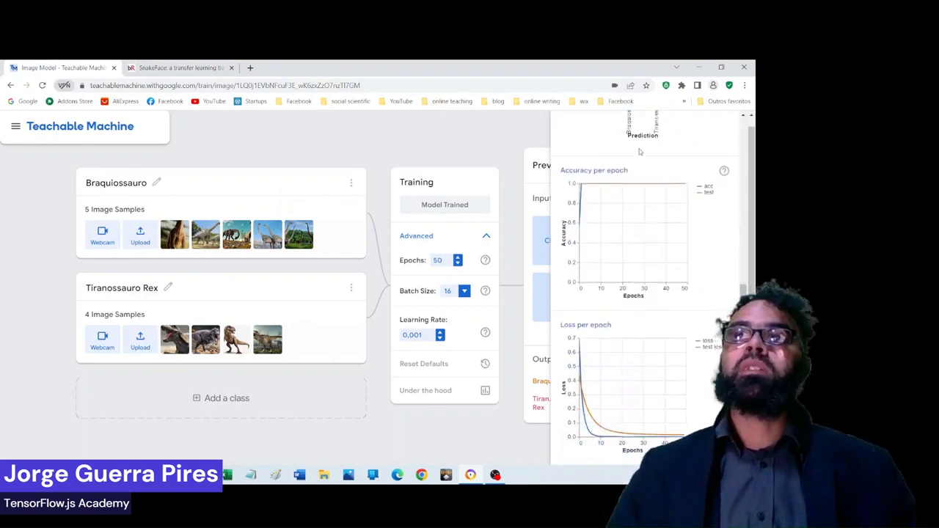
scroll(639, 151, "up", 10)
left_click(722, 126)
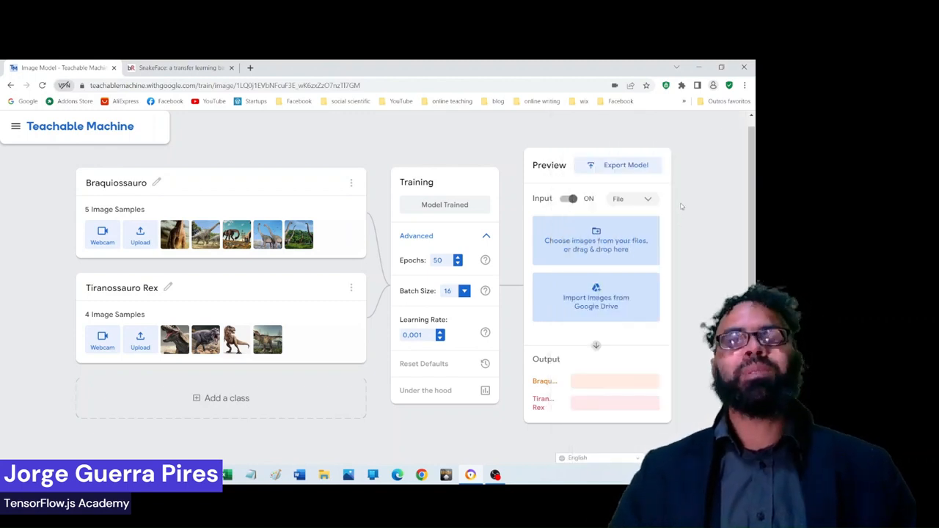
Step: Examine the epochs setting, the available batch sizes and the learning rate help in the advanced training settings
double_click(444, 260)
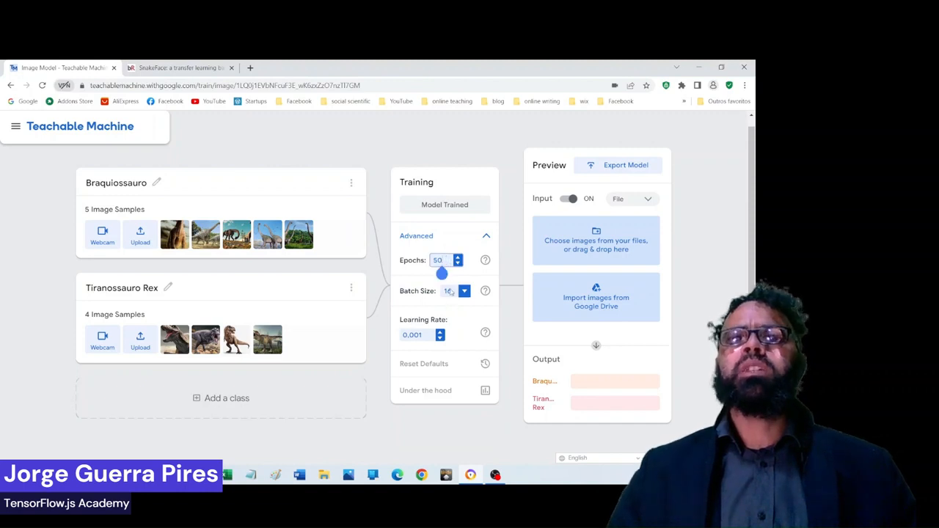
left_click(450, 291)
double_click(445, 260)
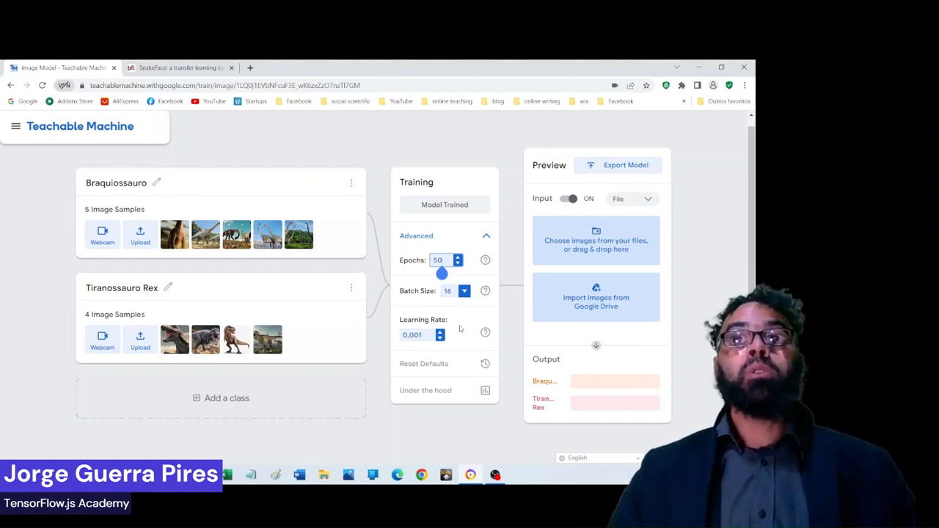
left_click(451, 293)
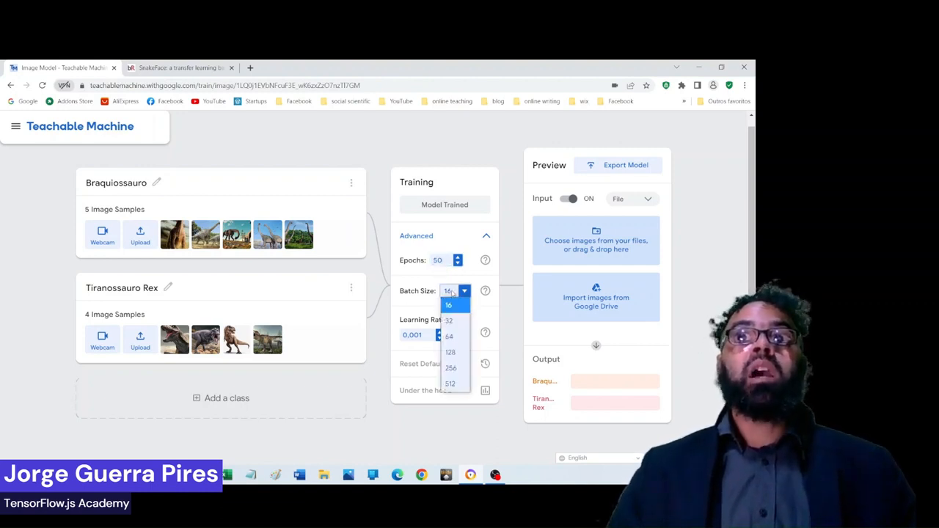
left_click(514, 301)
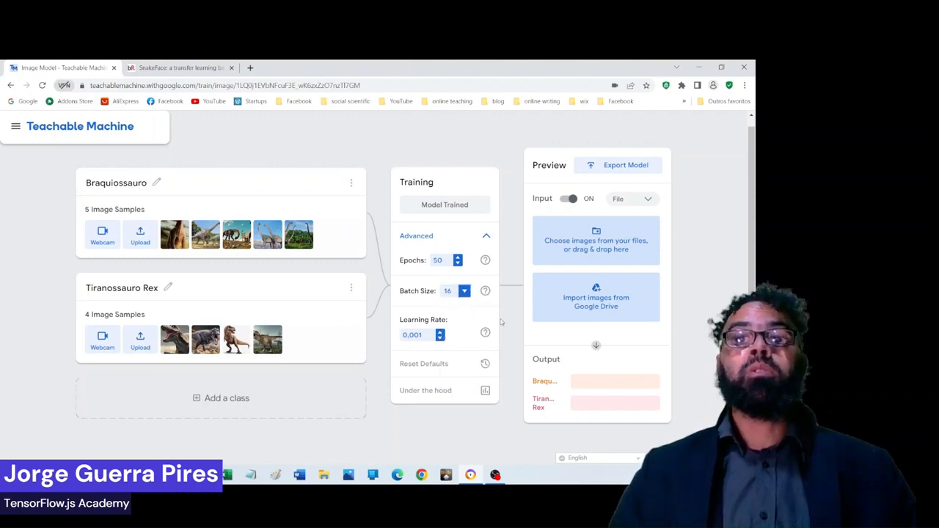
mouse_move(480, 338)
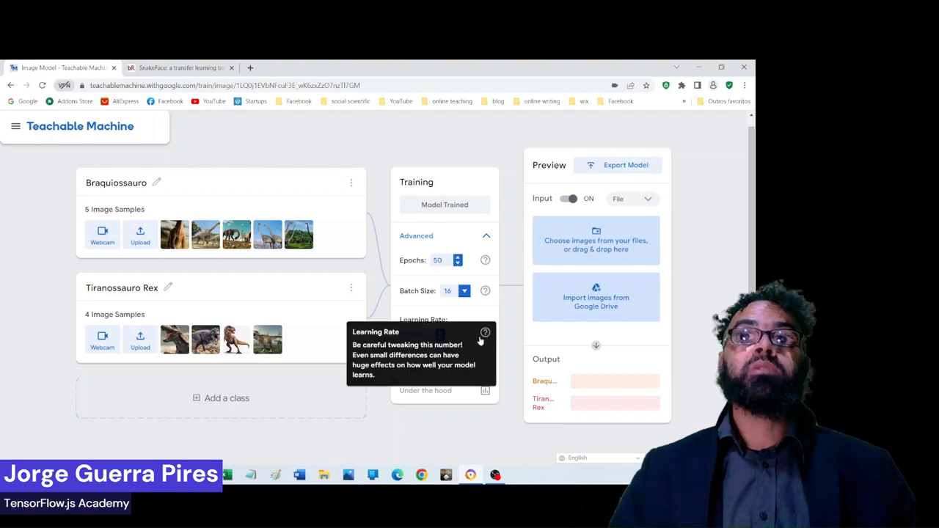
Step: Set the learning rate to 0.1, retrain the dinosaur model and display its accuracy and loss per epoch graphs under the hood
double_click(426, 335)
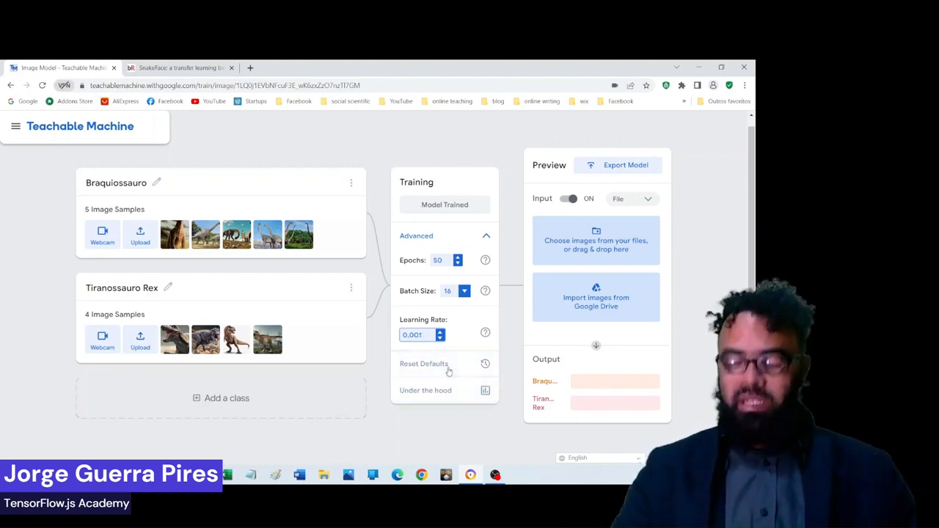
key("BackSpace")
key("BackSpace")
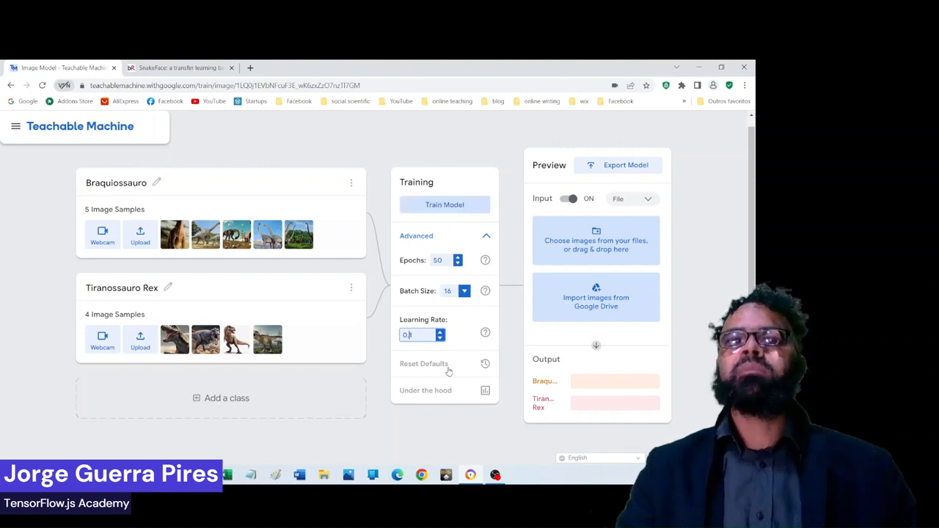
left_click(464, 208)
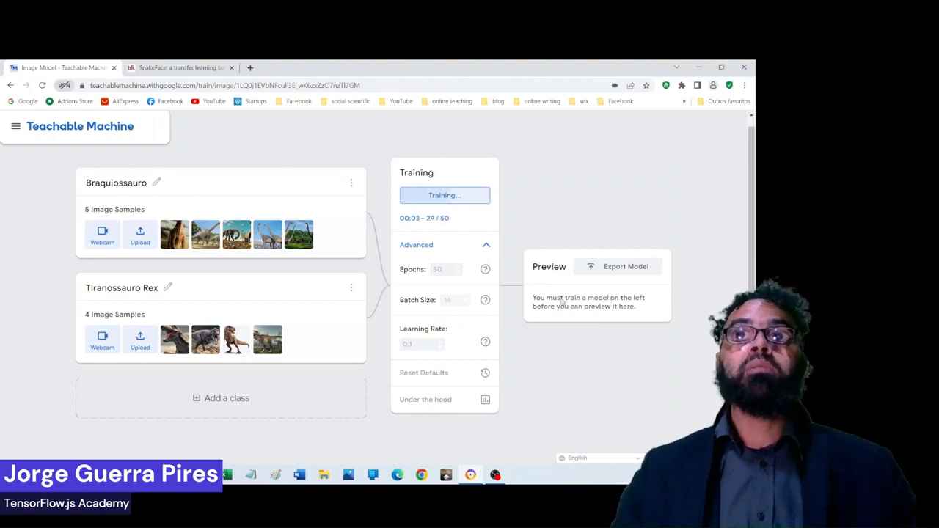
left_click(482, 399)
scroll(619, 359, "down", 3)
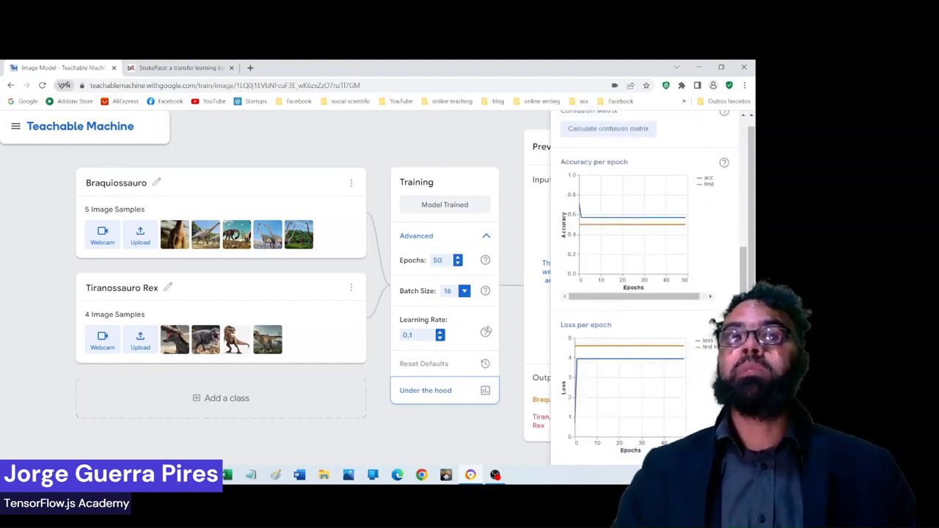
Step: Set the learning rate to 0.01 and retrain the dinosaur model
left_click(409, 336)
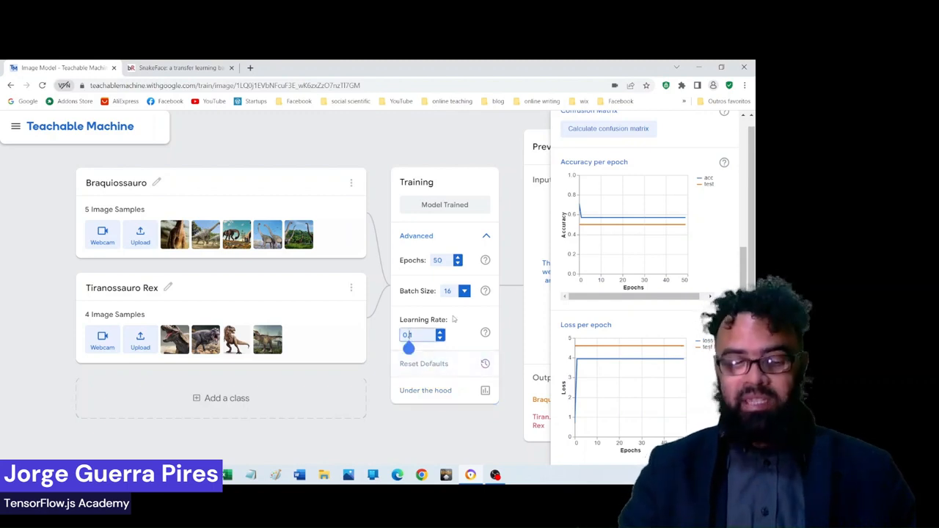
type("1")
left_click(449, 206)
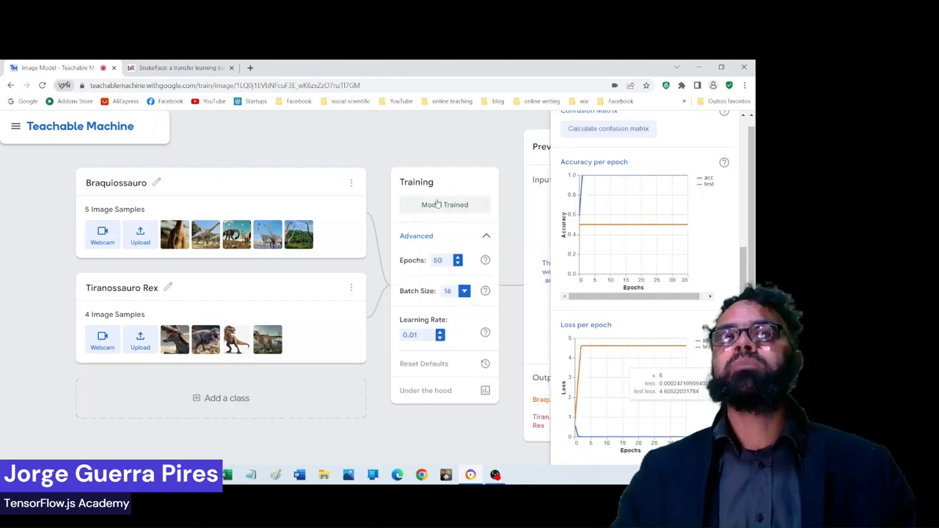
Step: Set the learning rate to 0.001 and retrain the dinosaur model twice to compare its epoch graphs
left_click(437, 205)
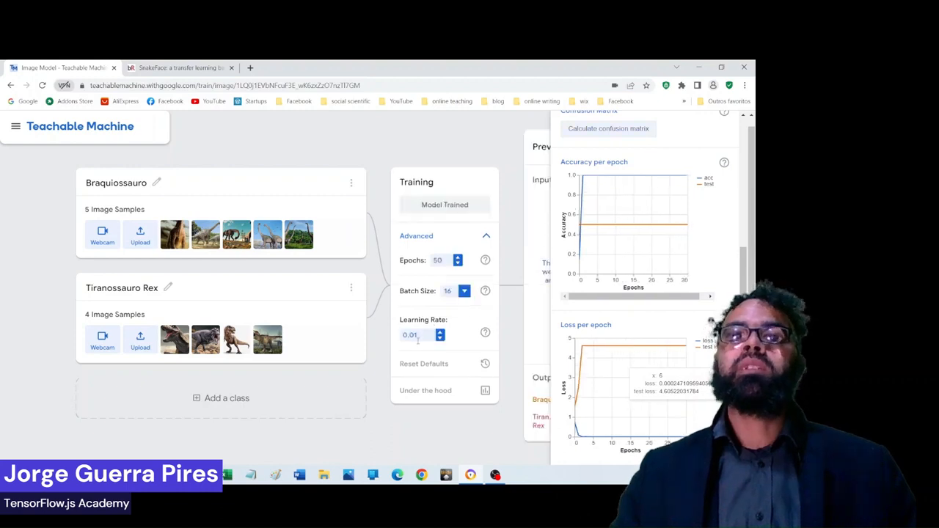
left_click(412, 335)
type("0")
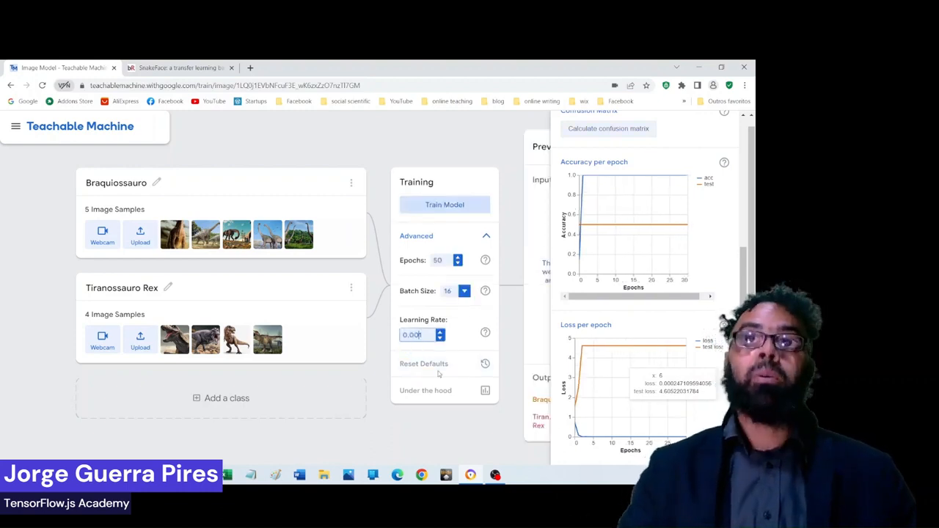
left_click(450, 202)
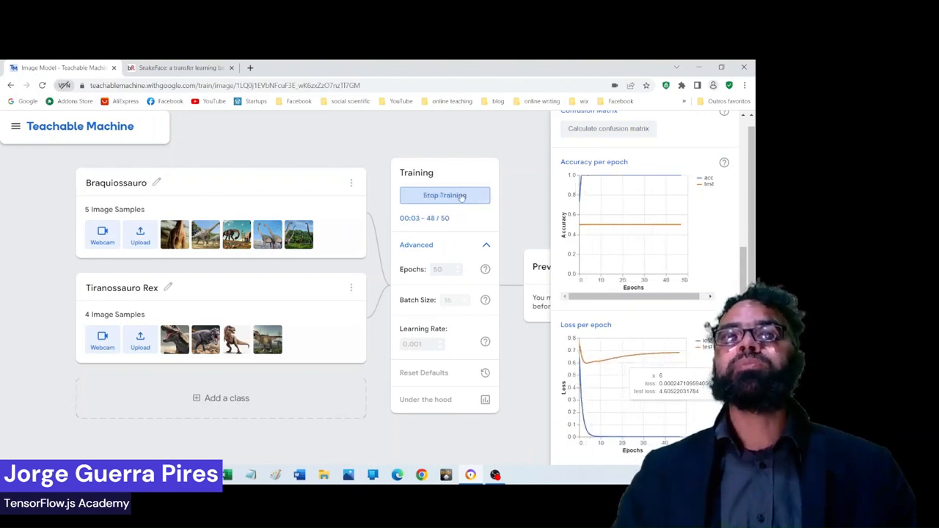
left_click(450, 205)
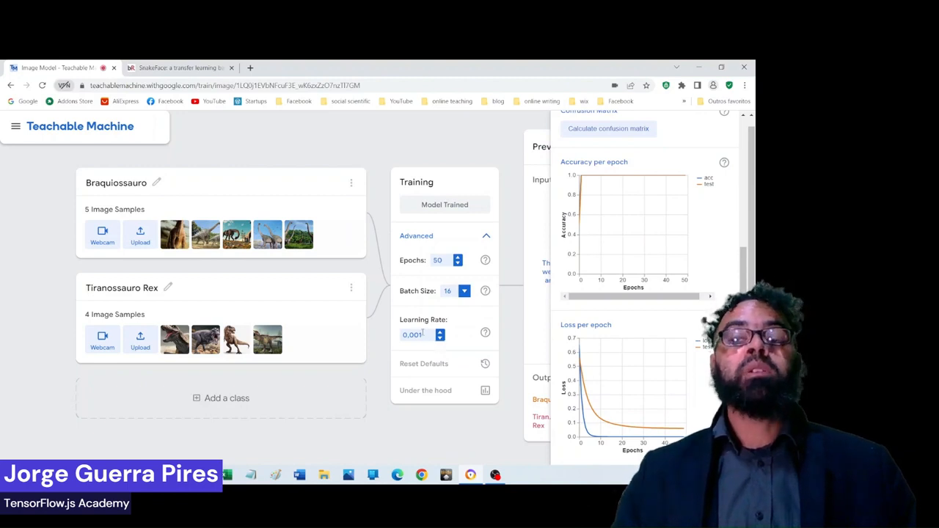
Step: Set the learning rate to 0.0001 and retrain the dinosaur model twice
left_click(423, 334)
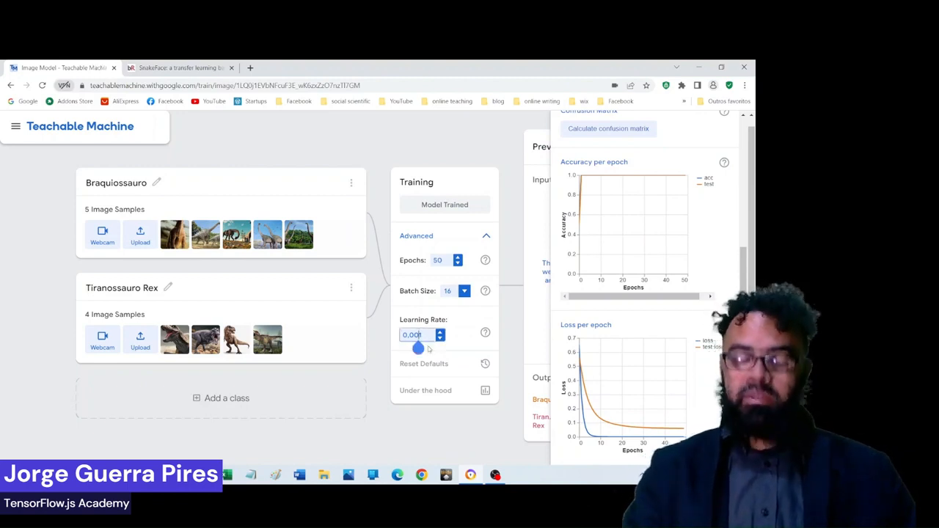
type("01")
left_click(445, 205)
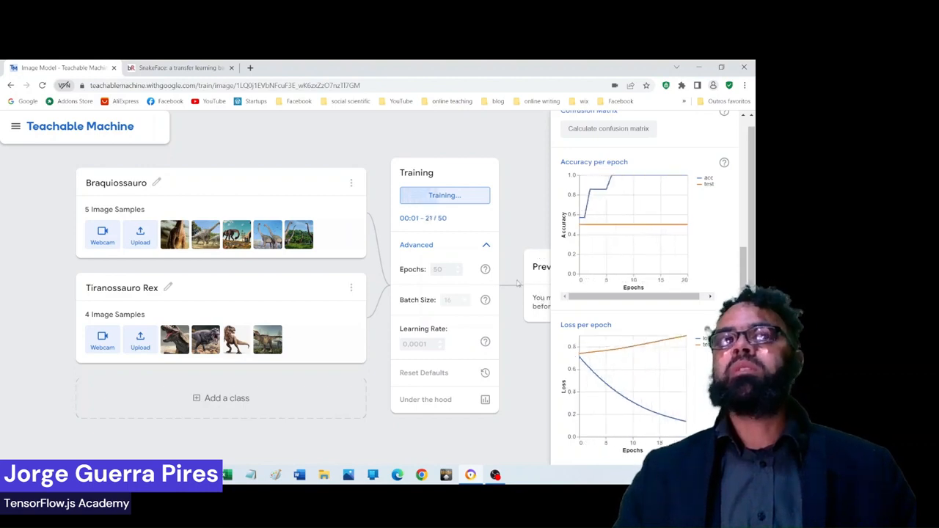
left_click(444, 204)
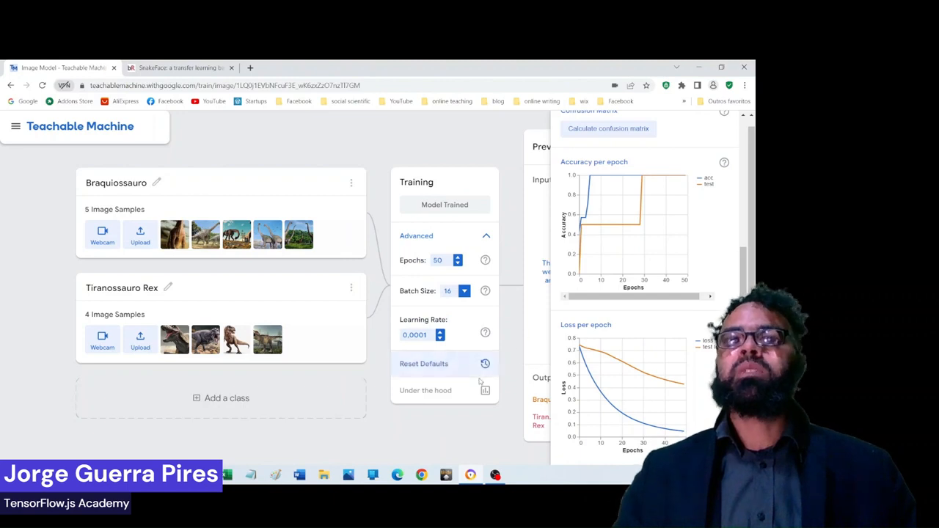
Step: Reset the advanced training settings to their defaults and close the under the hood view
left_click(440, 365)
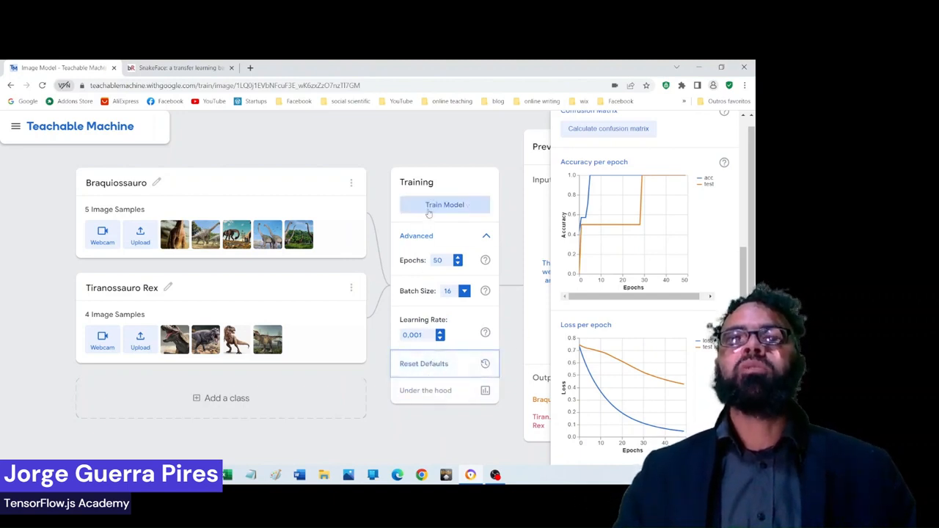
scroll(691, 265, "up", 2)
scroll(691, 265, "up", 3)
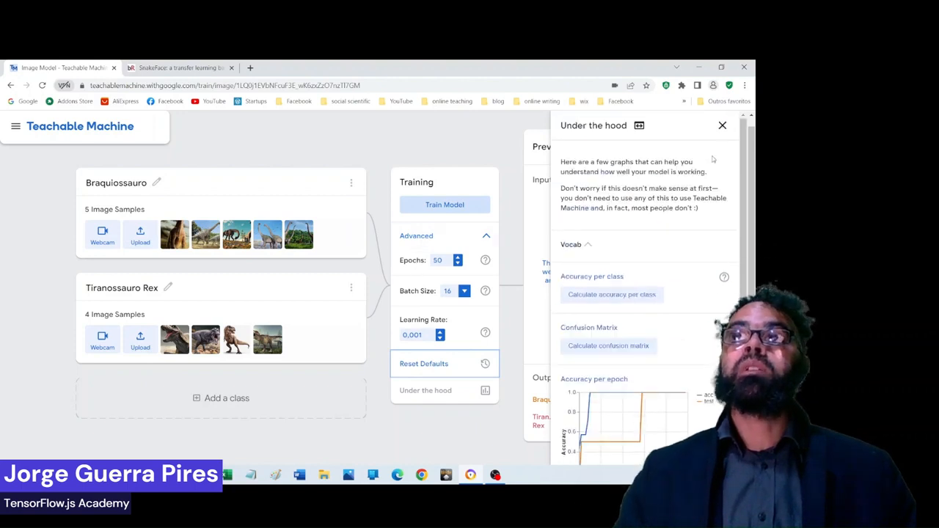
left_click(721, 126)
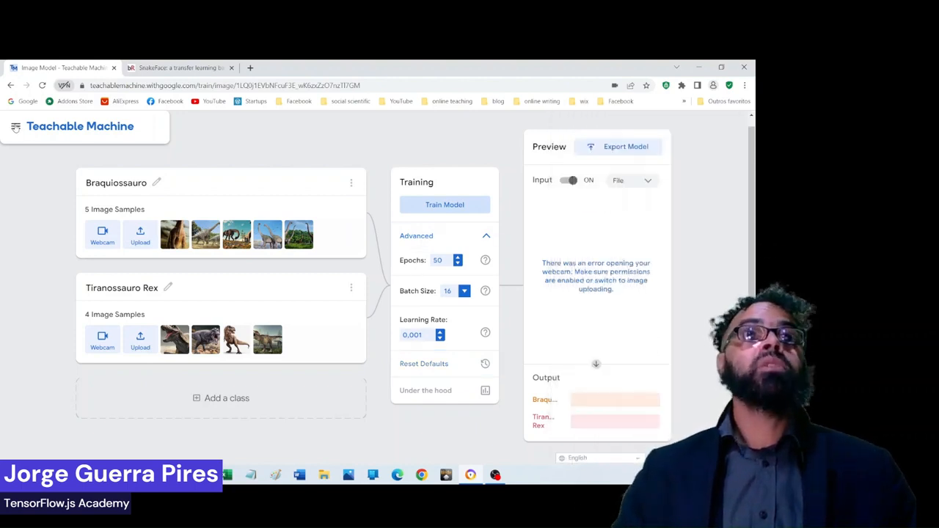
Step: Look through the DinoFace project's Drive and file saving options and return to the model
left_click(16, 126)
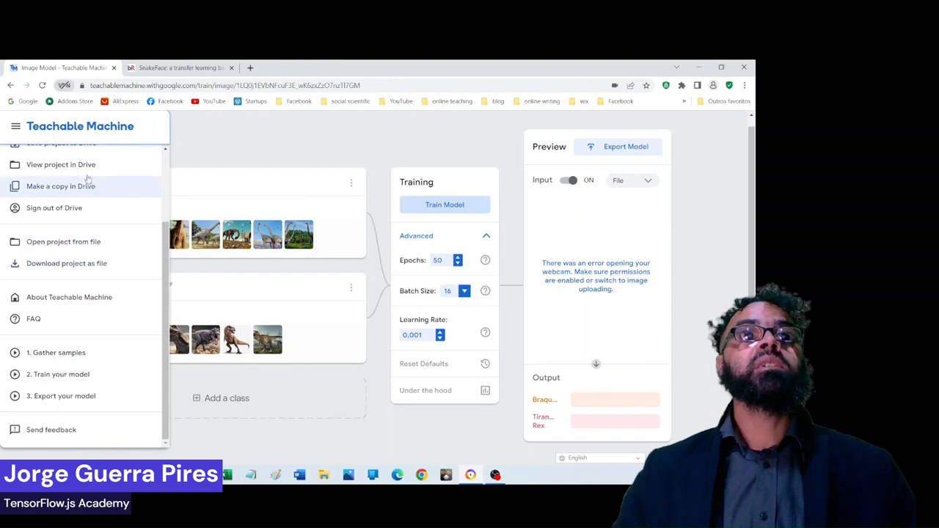
scroll(90, 190, "up", 2)
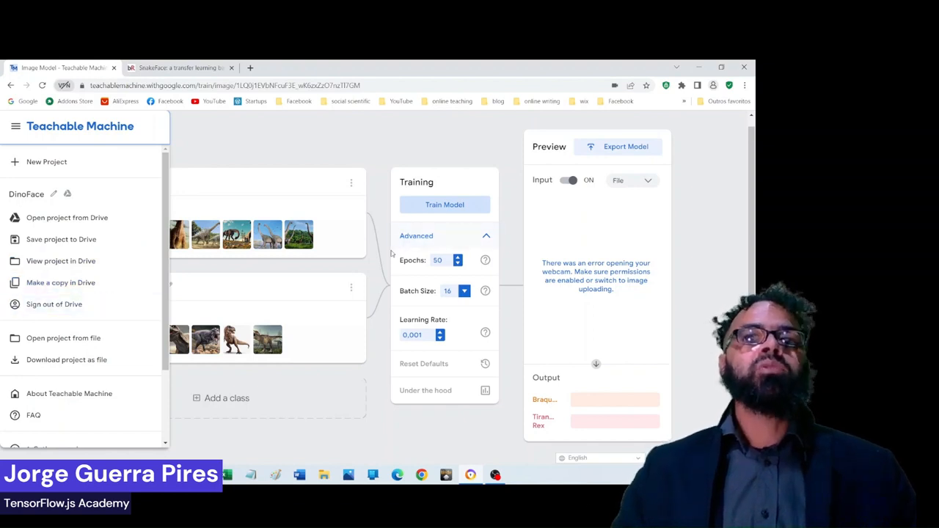
left_click(459, 152)
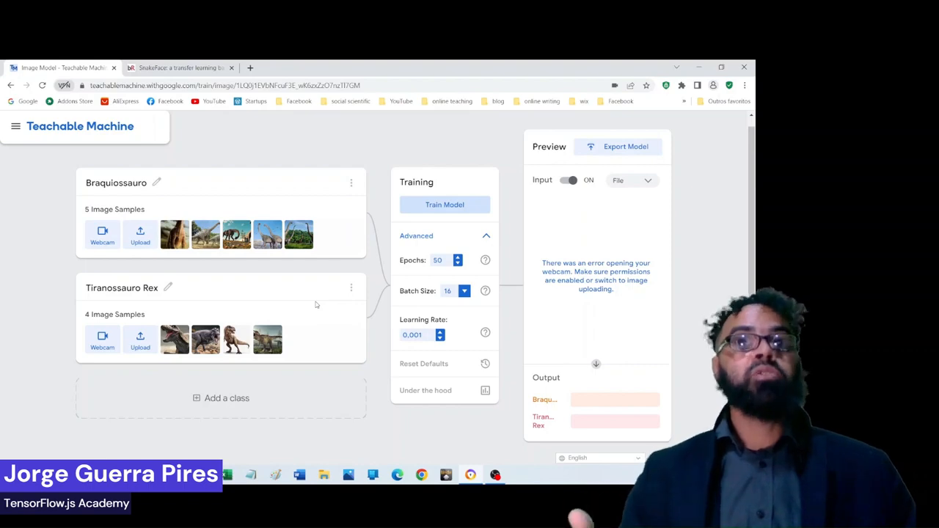
key("alt+Tab")
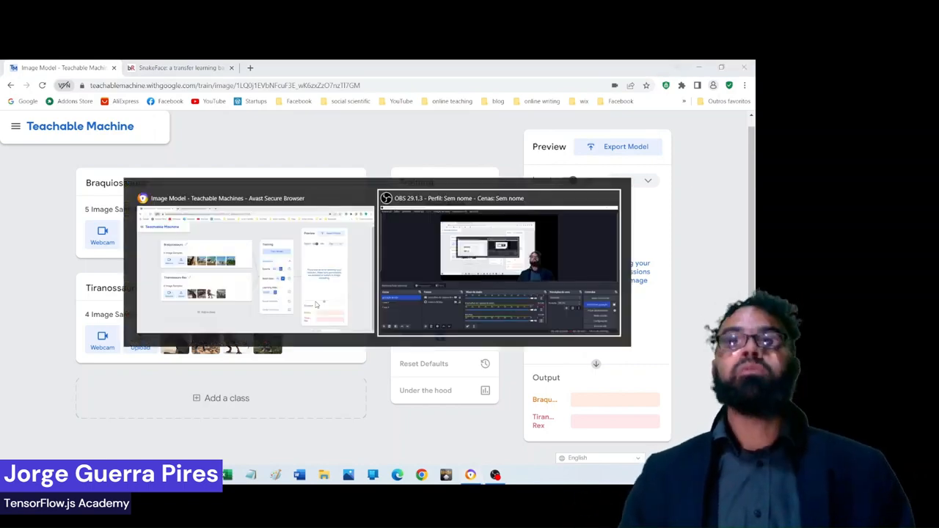
key("alt+Tab")
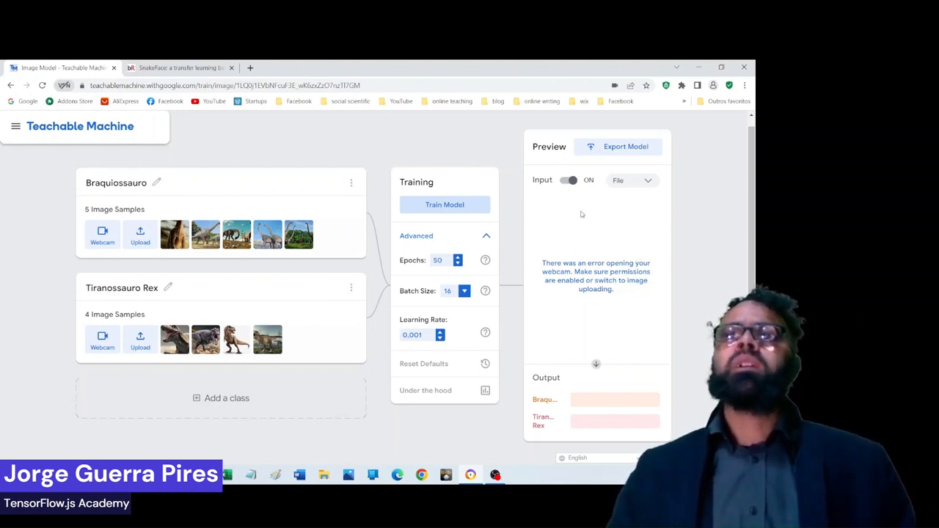
Step: Upload the dinosaur model as a Tensorflow.js export with a shareable link and look over its Javascript code snippet
left_click(622, 149)
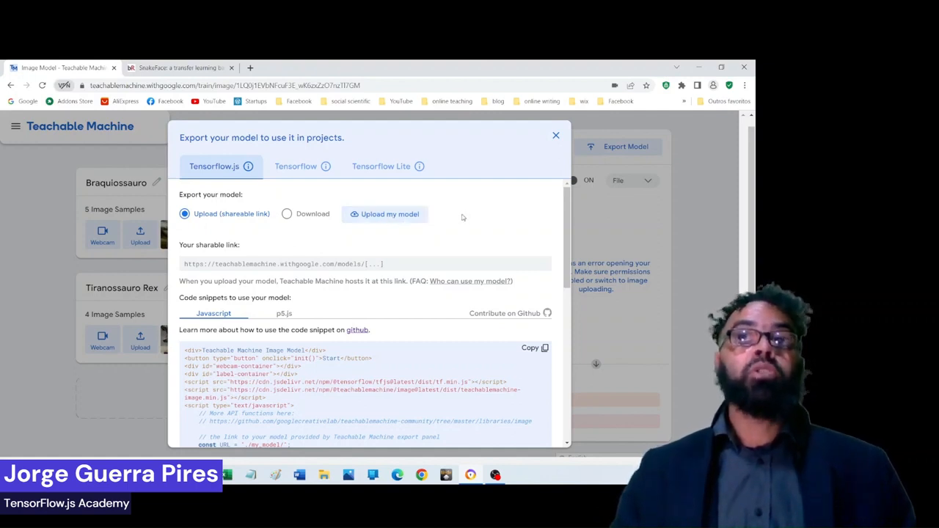
left_click(378, 215)
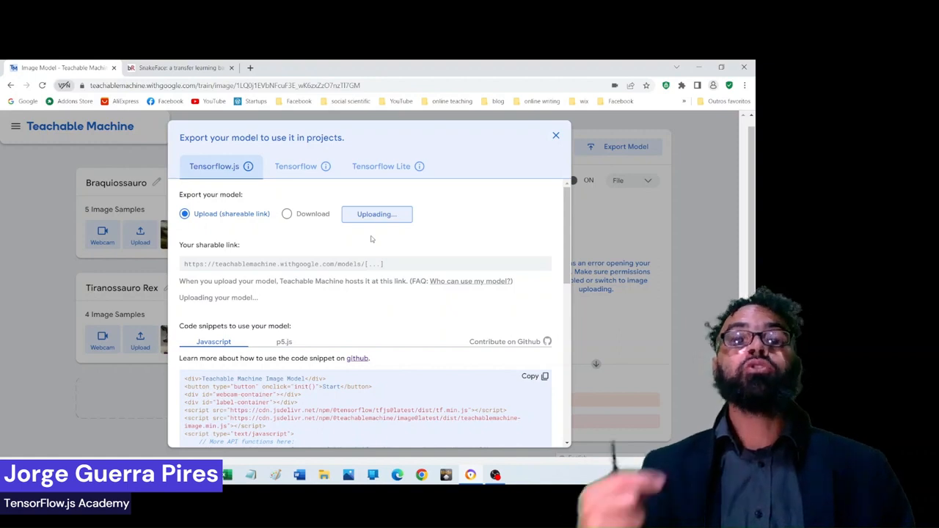
scroll(396, 242, "down", 5)
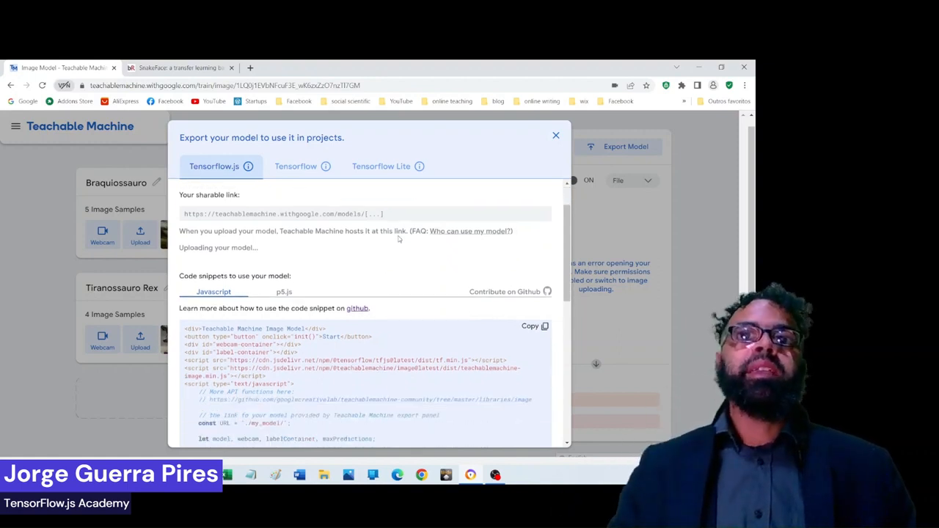
scroll(336, 211, "down", 1)
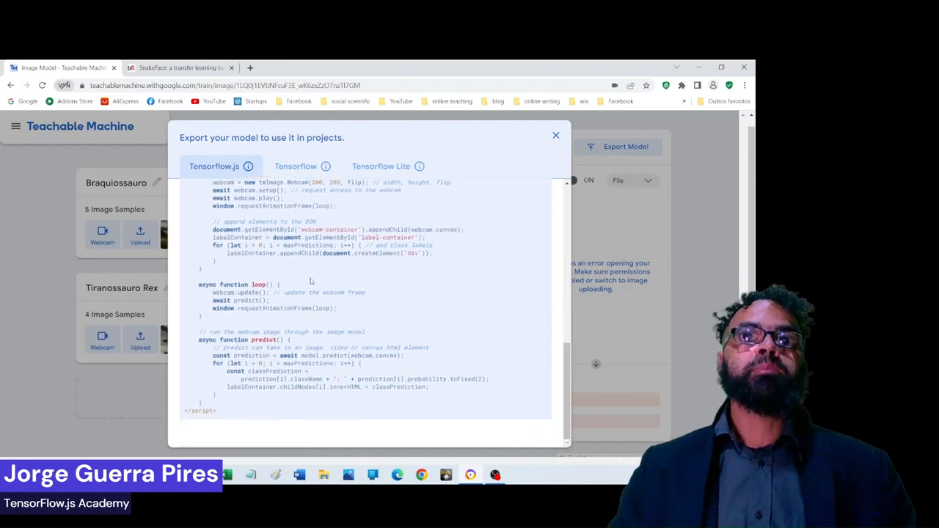
scroll(313, 331, "up", 10)
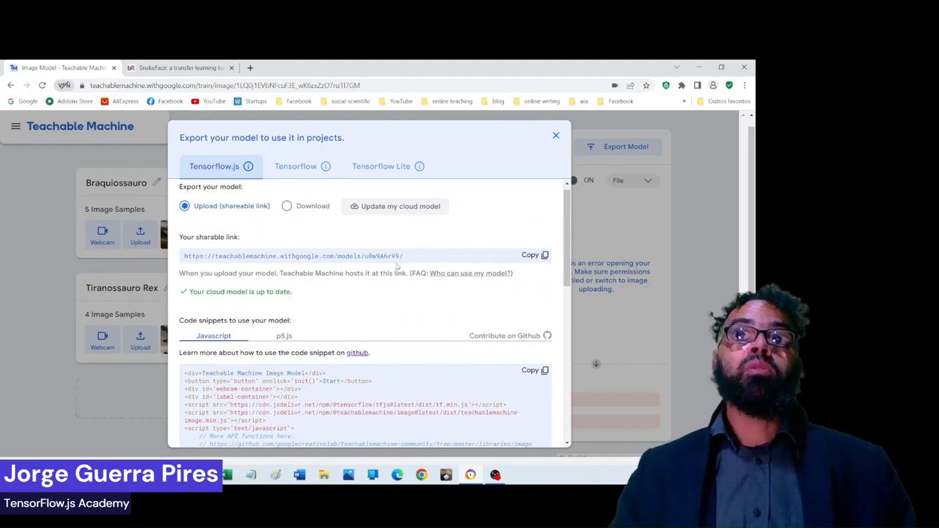
Step: Select the full shareable link of the uploaded model
left_click_drag(403, 256, 168, 267)
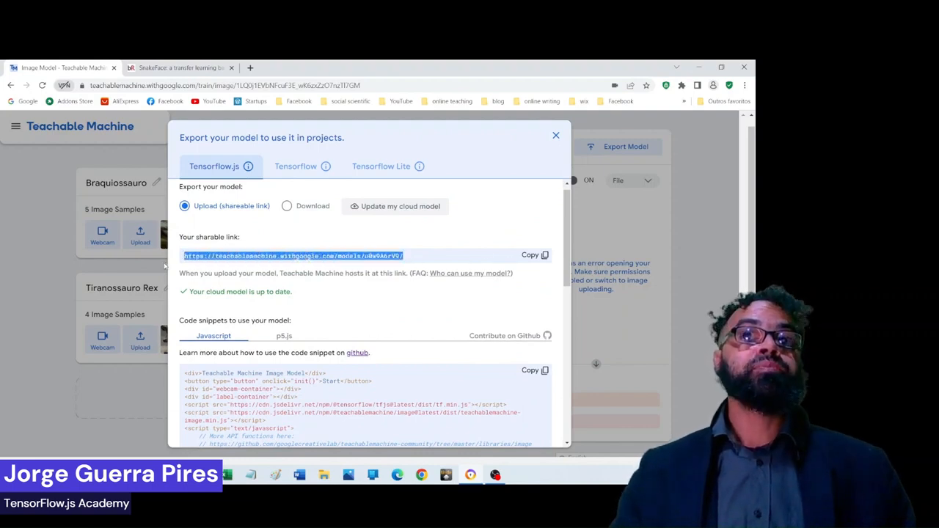
right_click(164, 264)
left_click(445, 240)
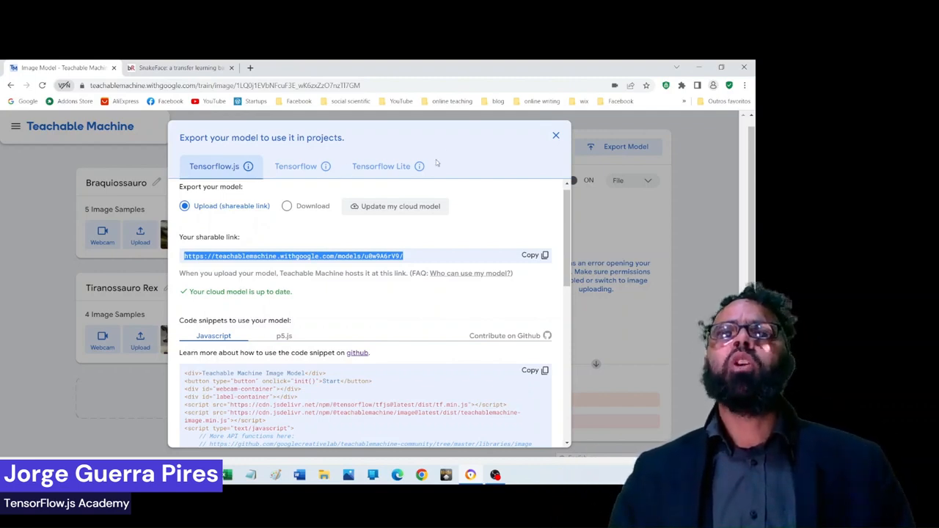
Step: Compare the Tensorflow Lite, Tensorflow and Tensorflow.js export options, ending on the Keras code snippet
left_click(390, 171)
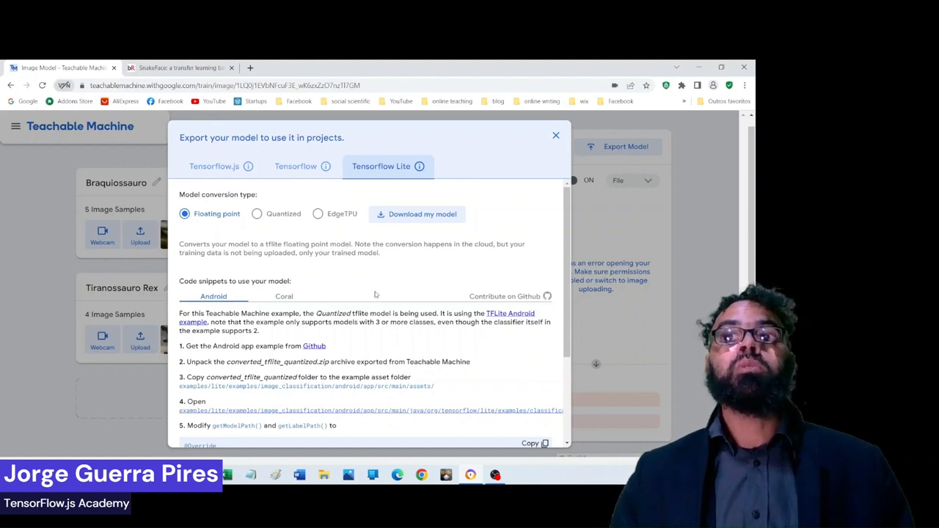
left_click(315, 168)
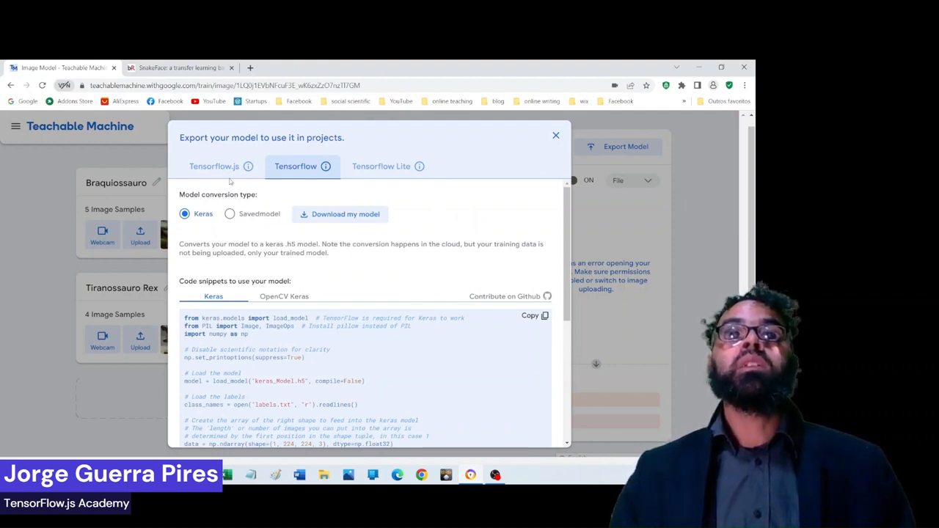
left_click(224, 170)
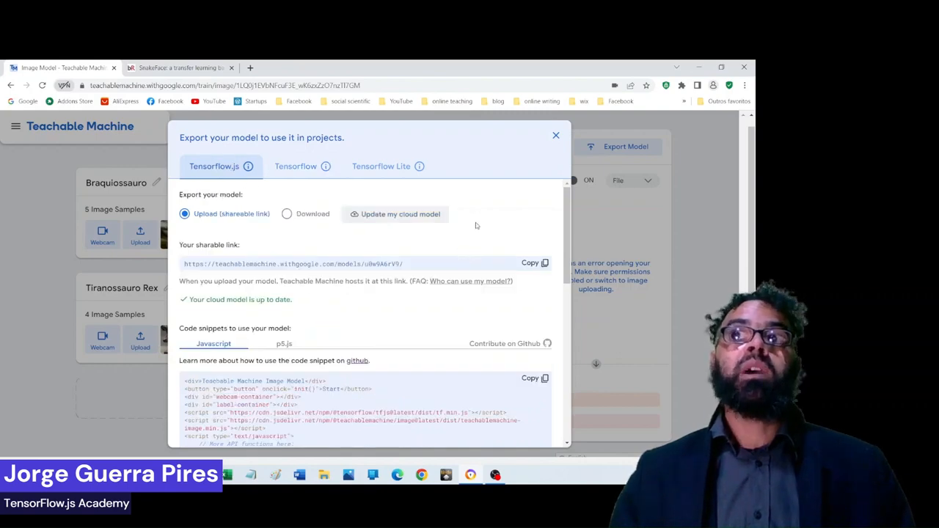
left_click(307, 170)
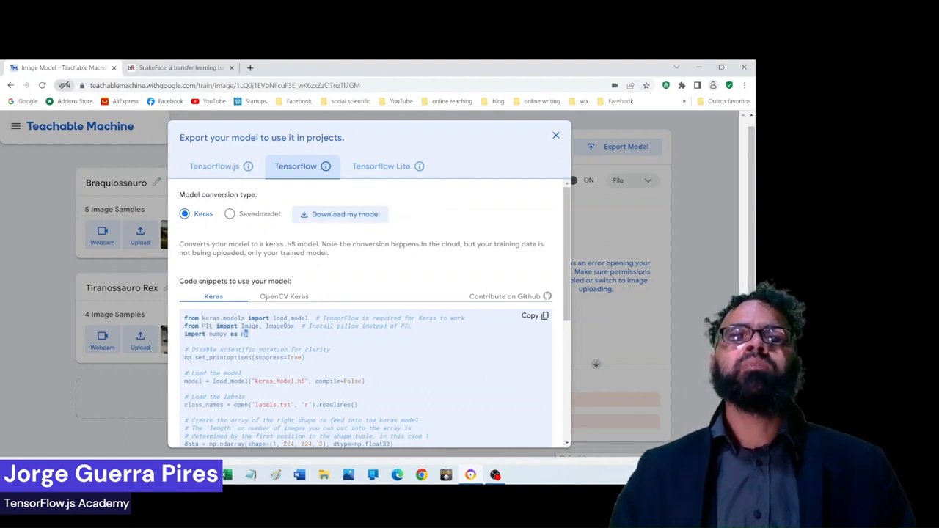
Step: Highlight the "import numpy as np" line in the Keras snippet, return to the Tensorflow.js options and close the export dialog
left_click_drag(245, 333, 183, 338)
right_click(184, 336)
left_click(385, 251)
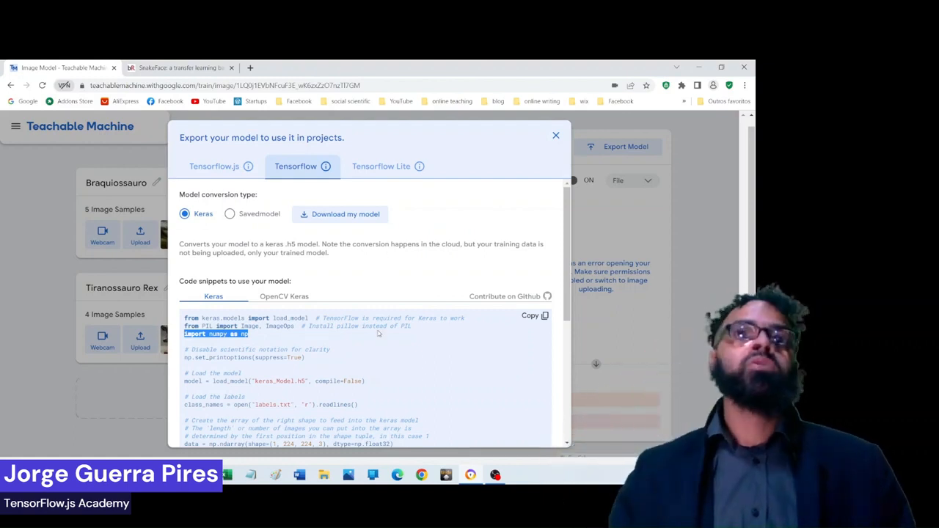
left_click(232, 175)
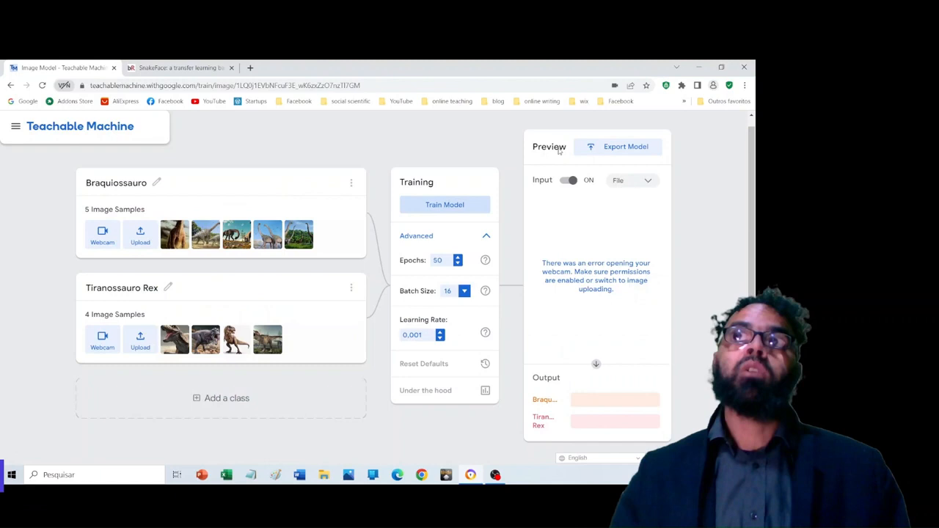
left_click(555, 135)
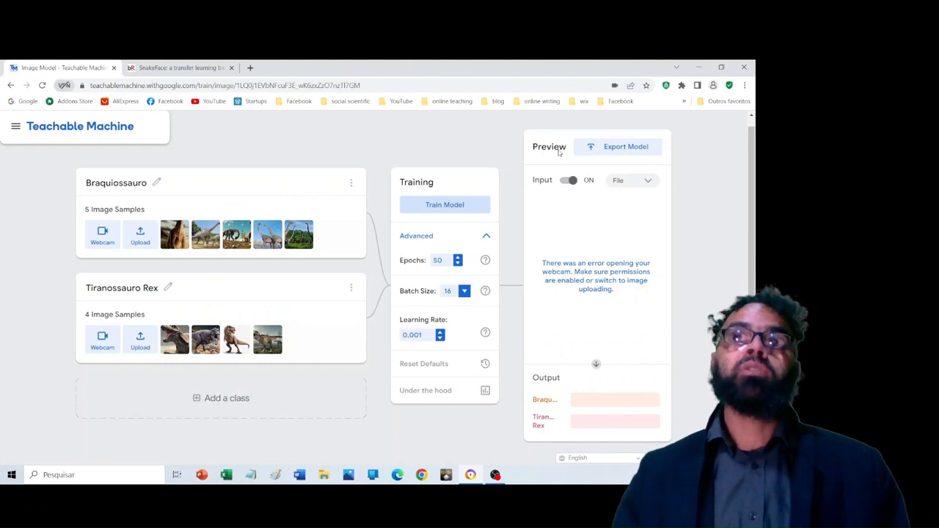